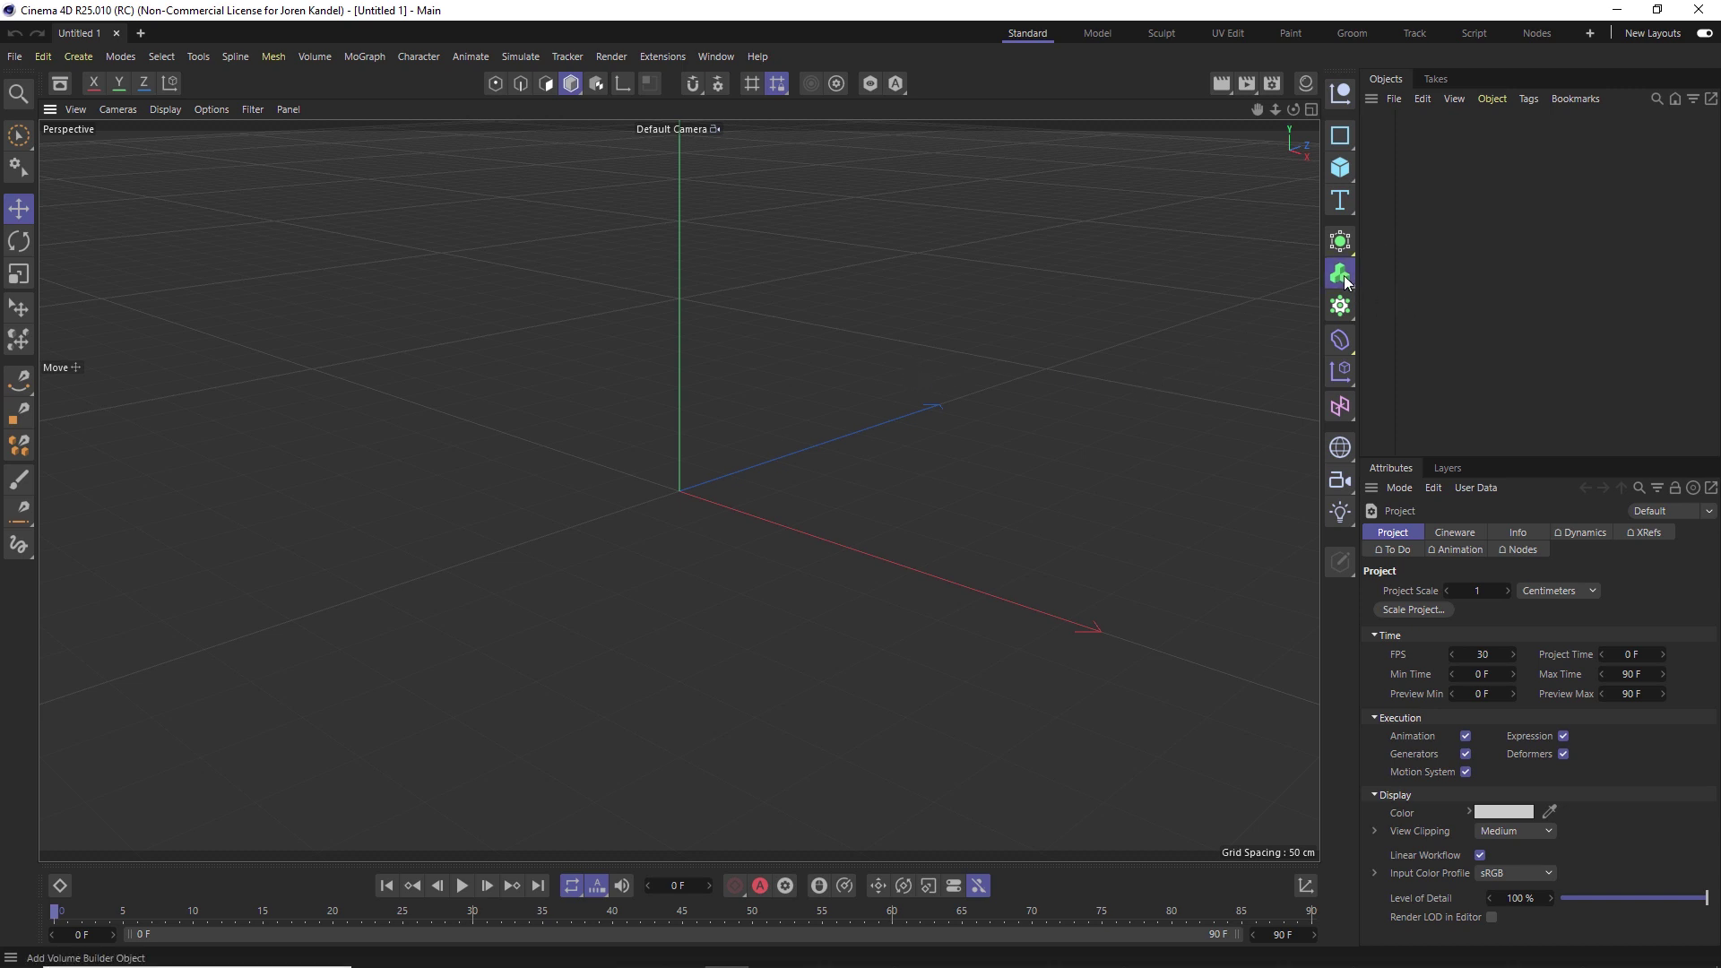
click(1336, 342)
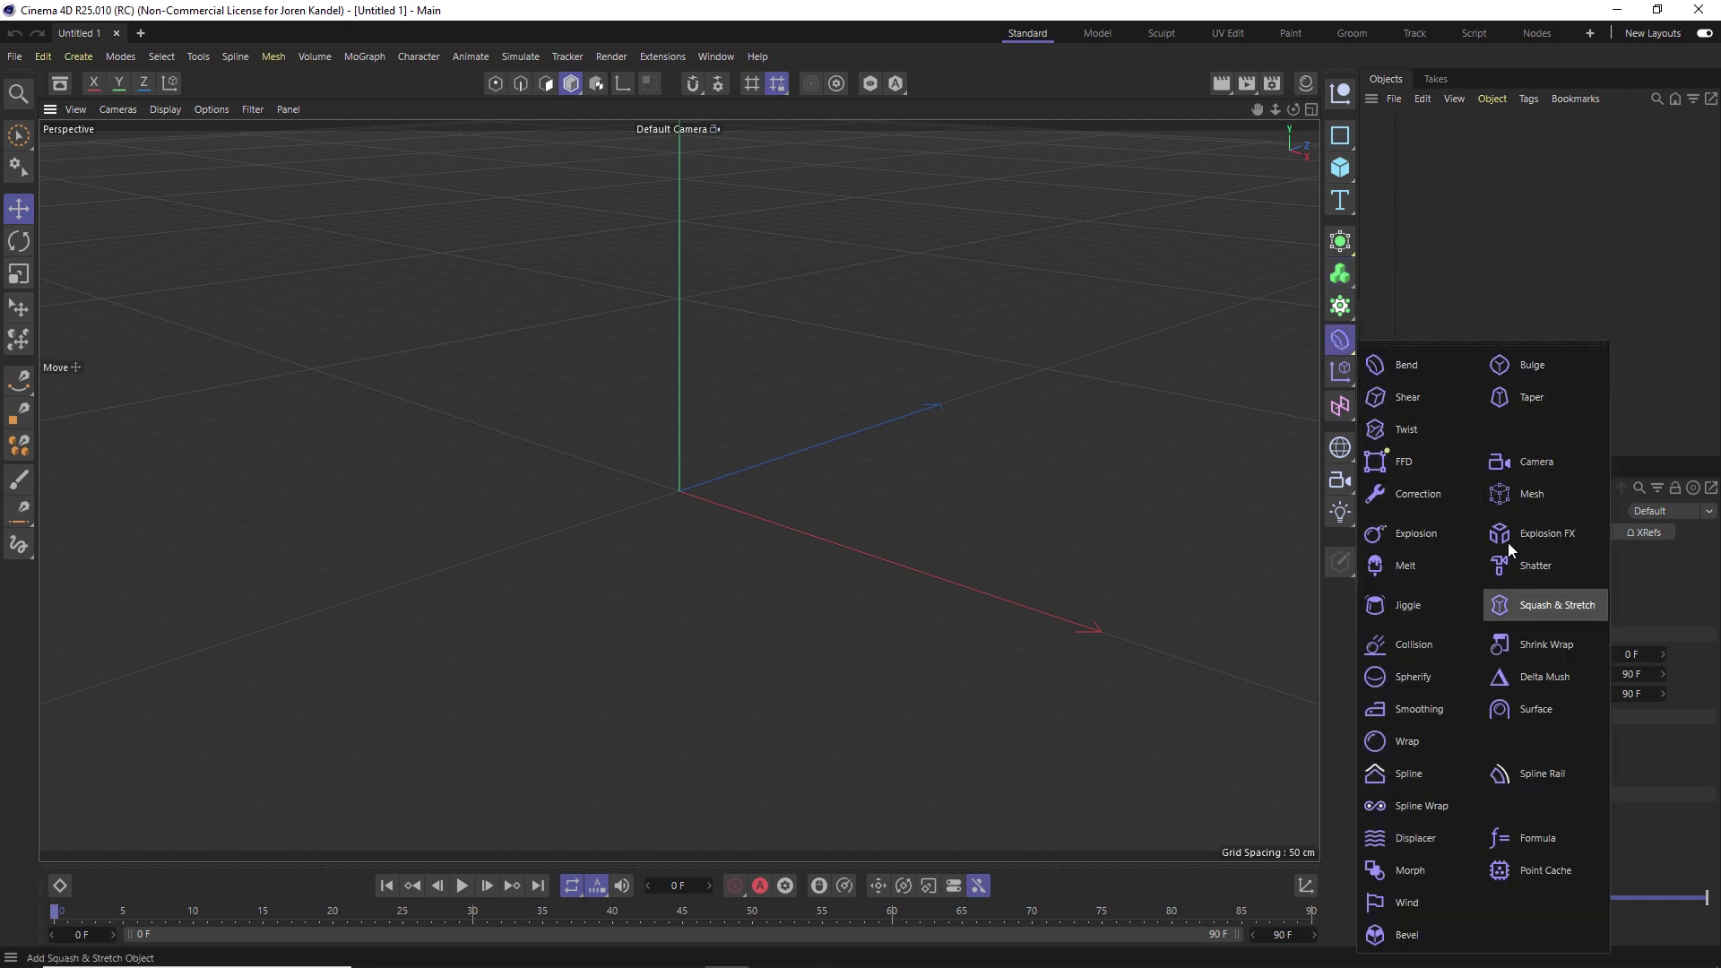
click(1339, 309)
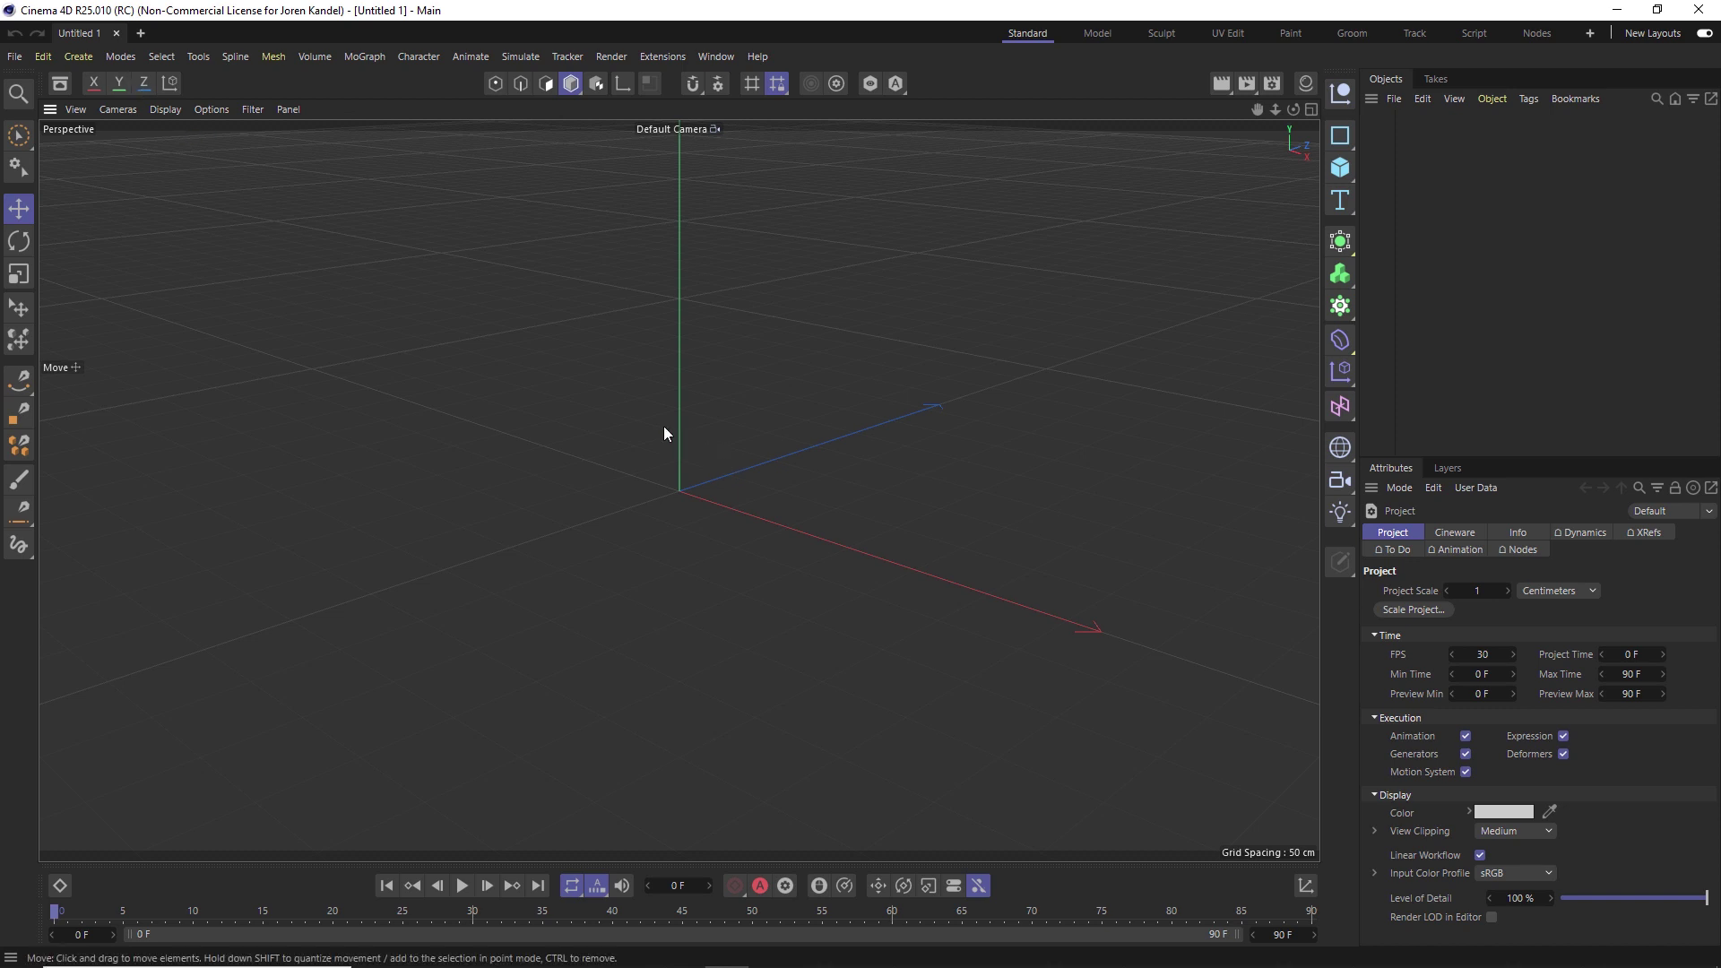
click(712, 56)
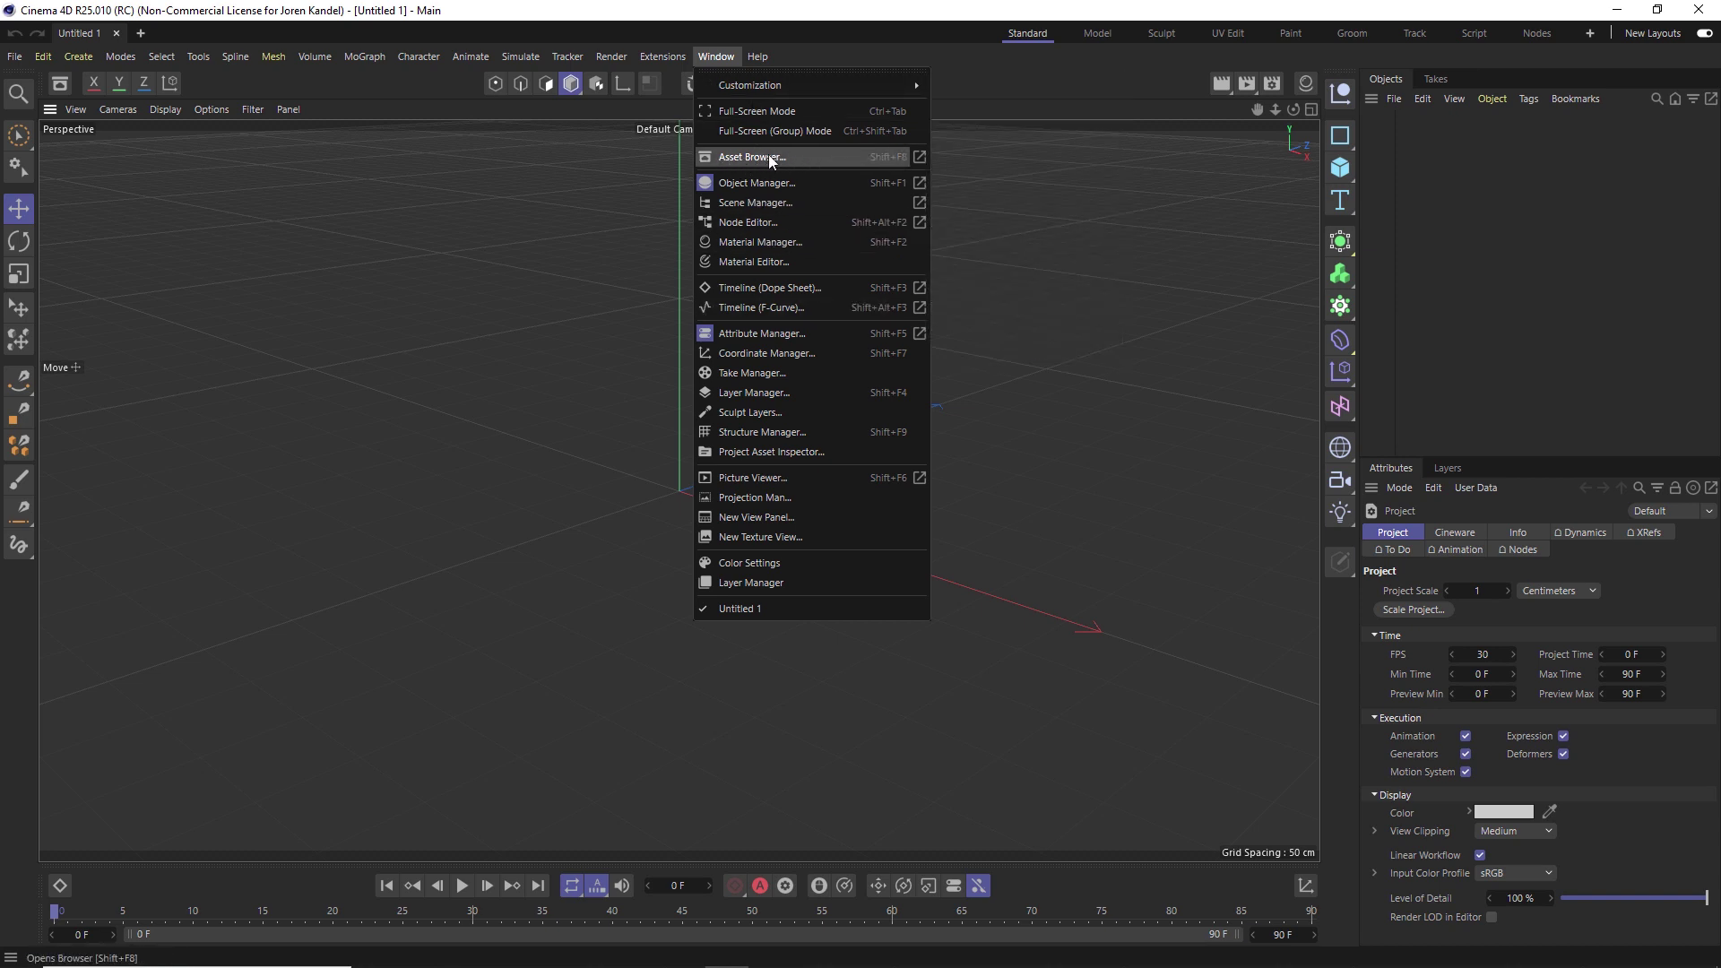
click(479, 208)
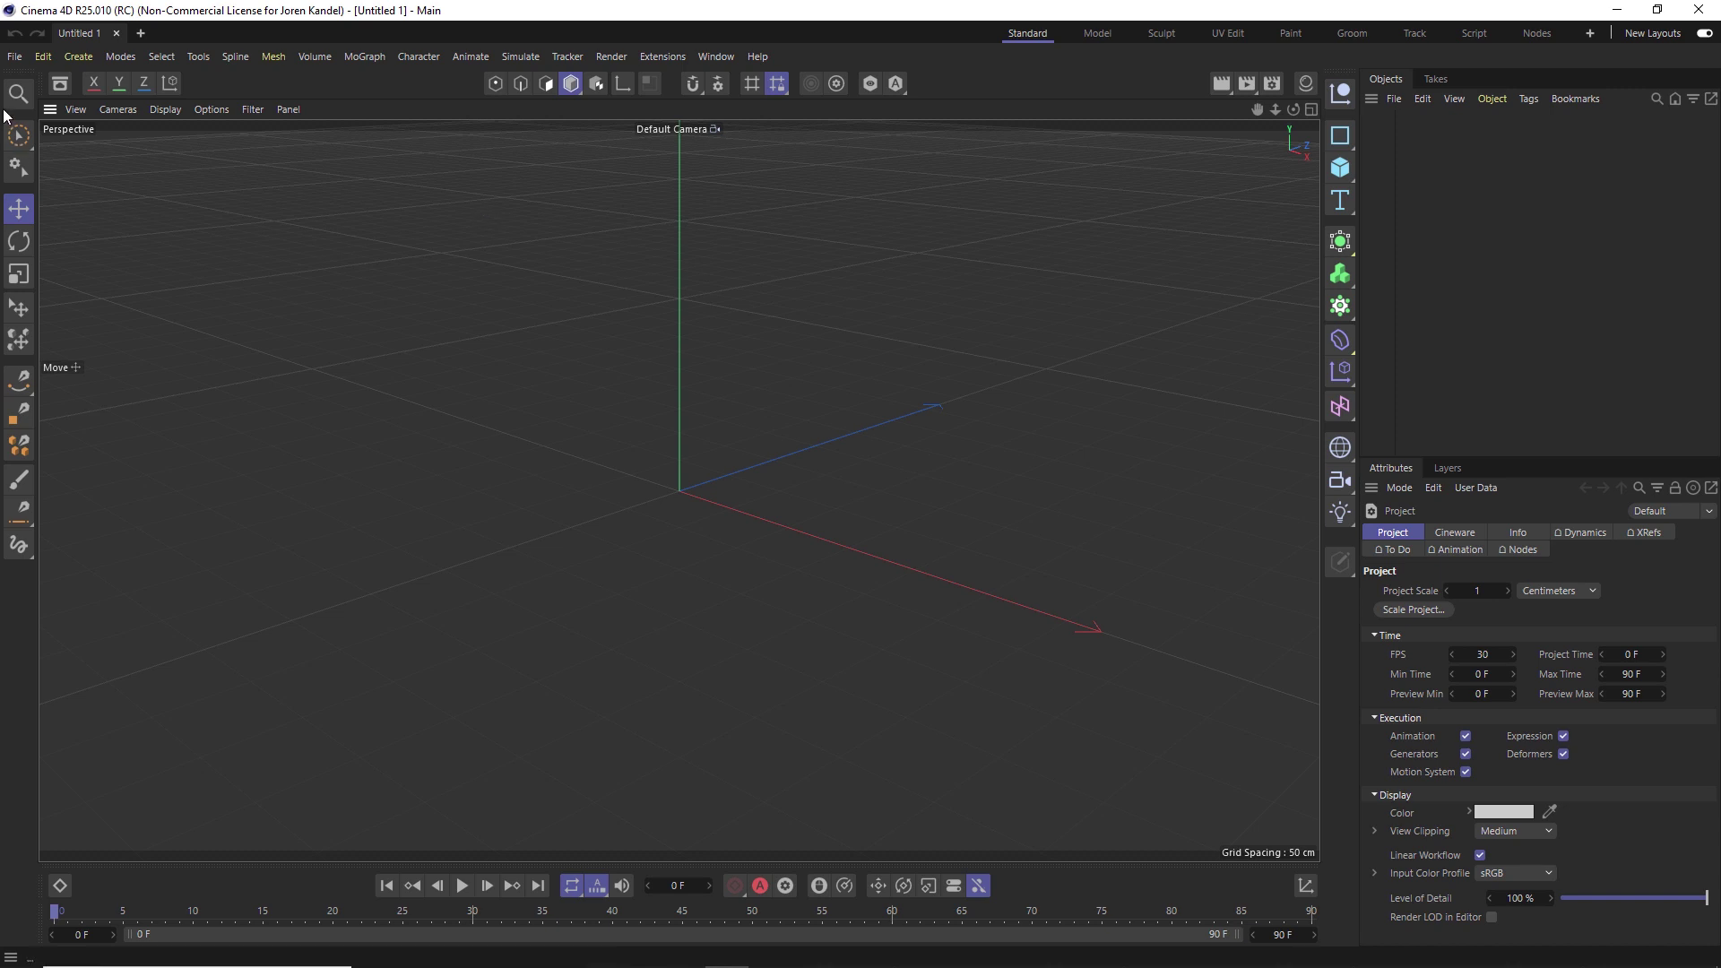
Step: Open the Asset Browser and look through the Objects, Celebration and Motion Capture categories, leaving the category tree collapsed
click(58, 86)
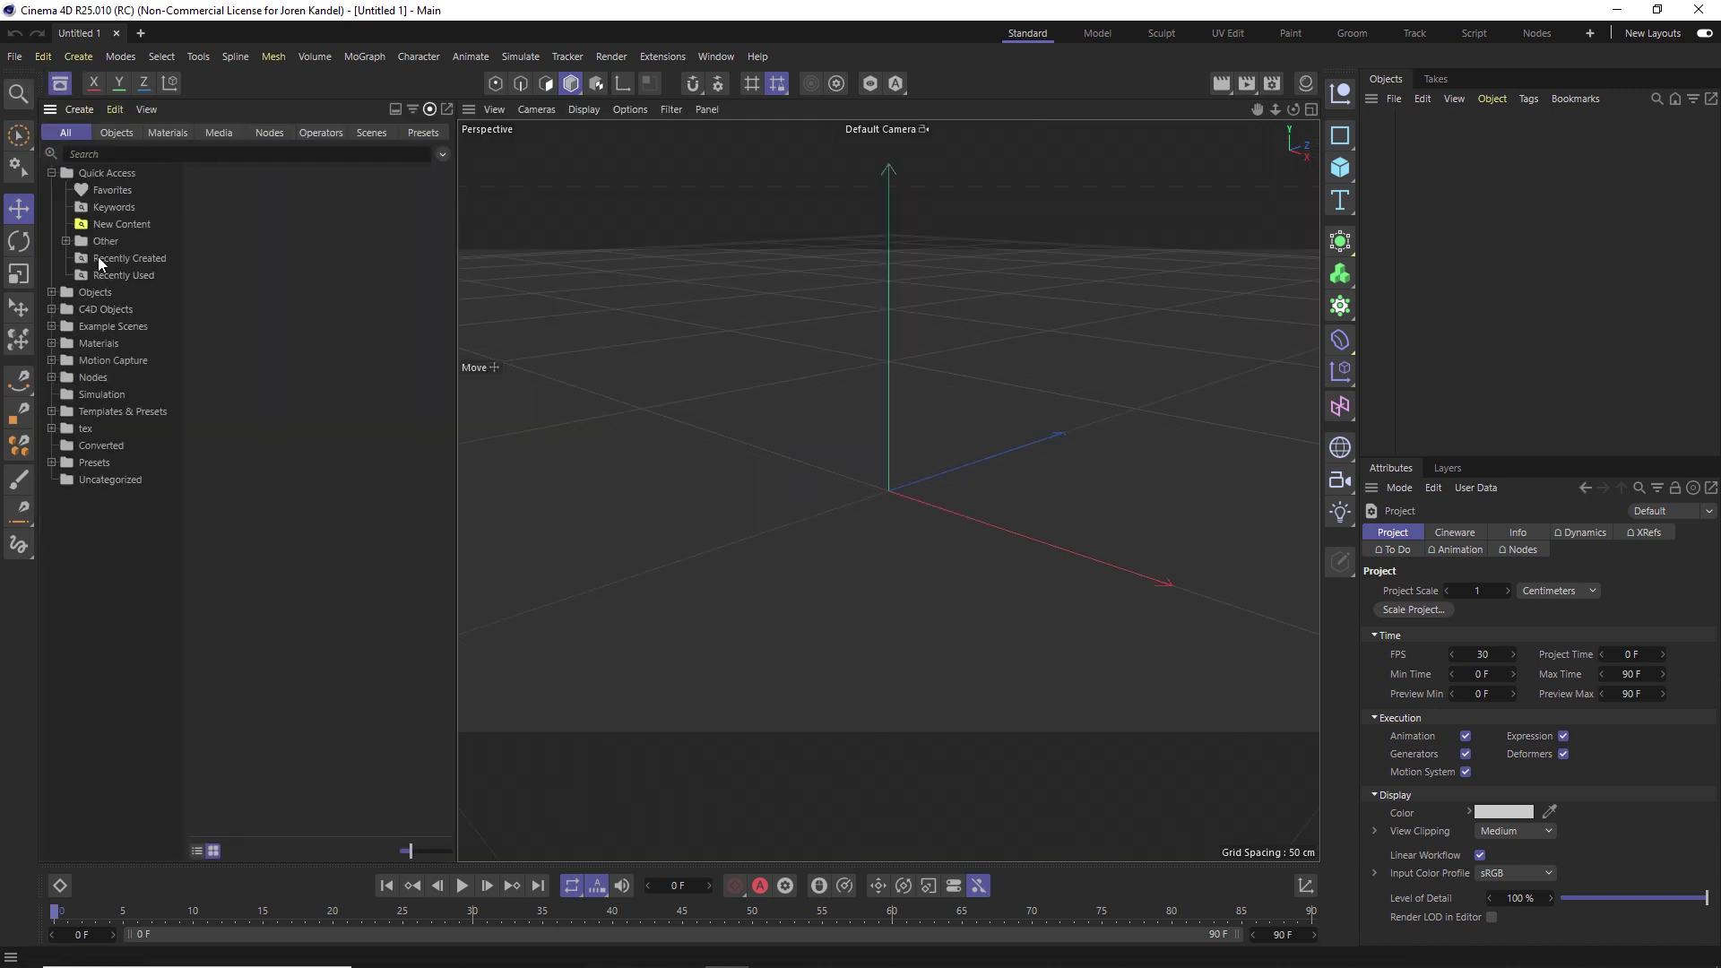
click(55, 290)
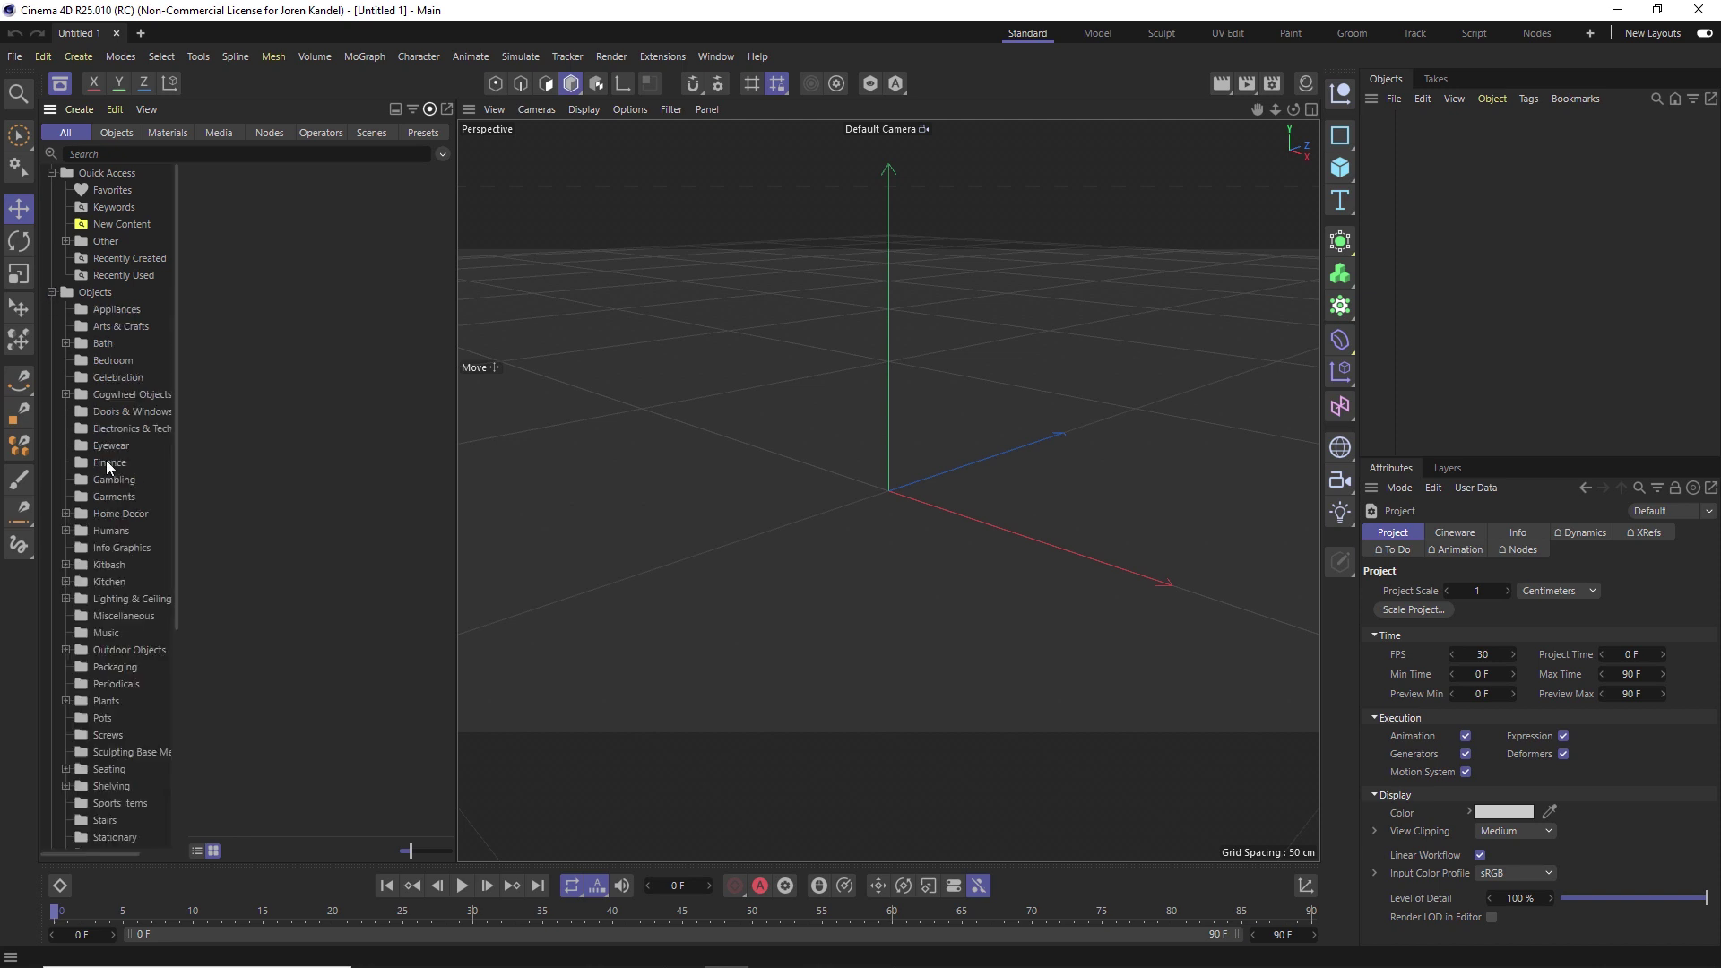
click(109, 464)
click(113, 375)
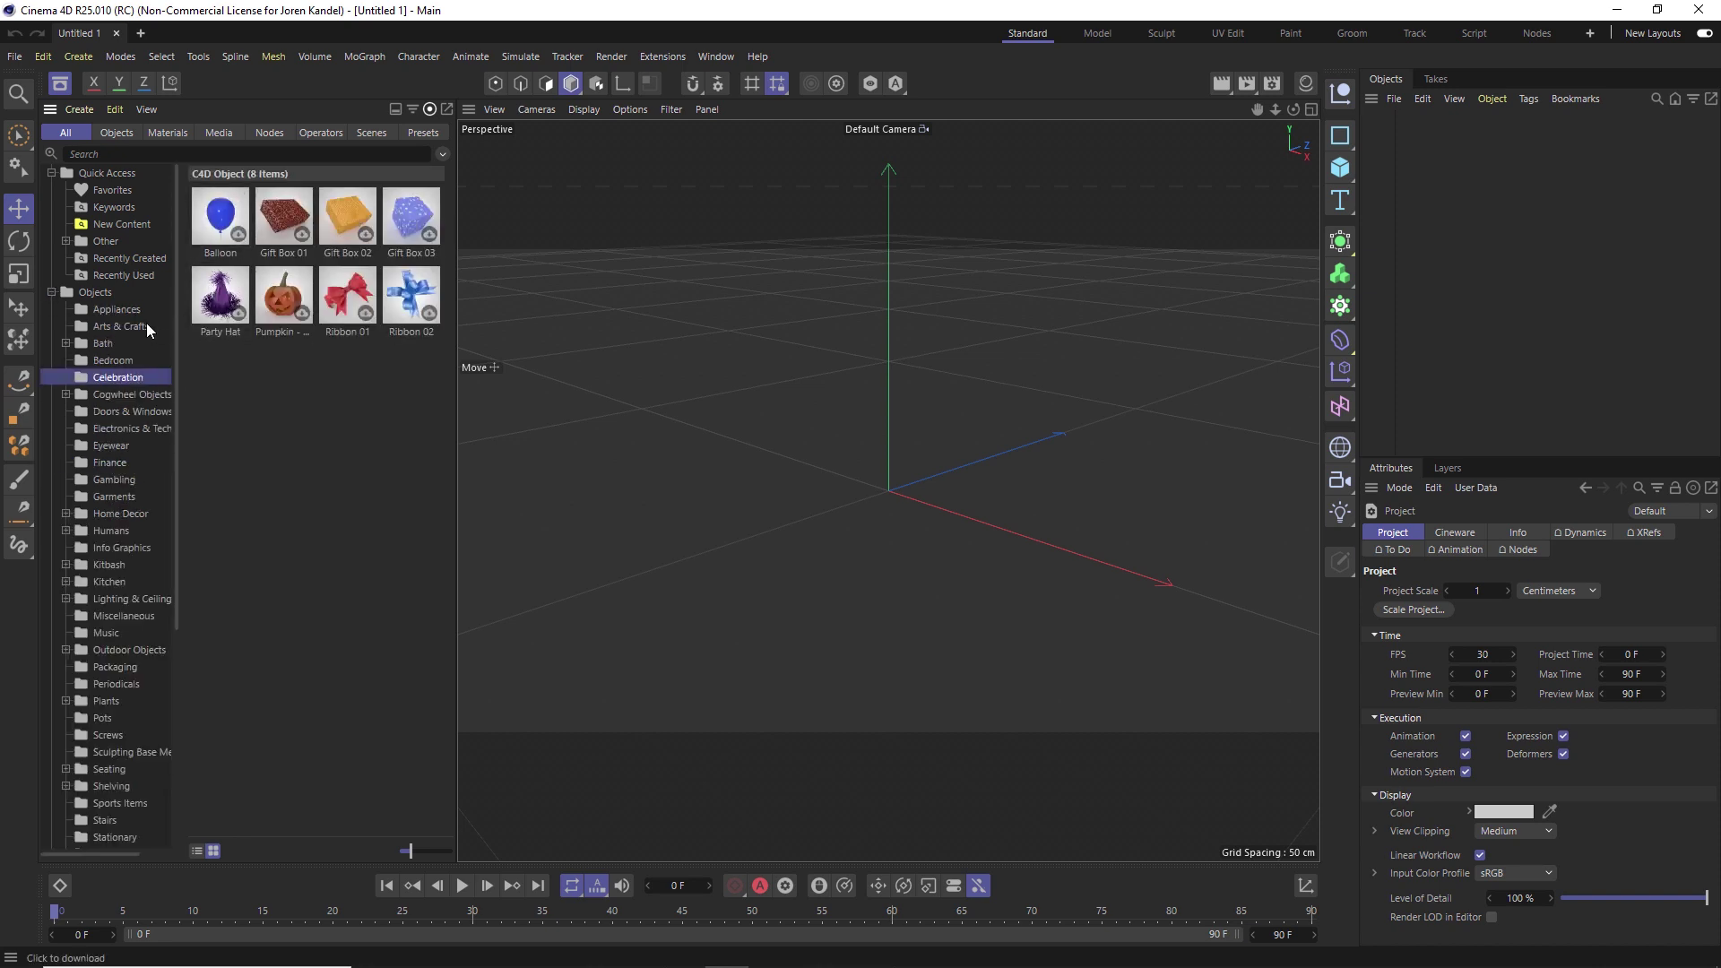
click(51, 292)
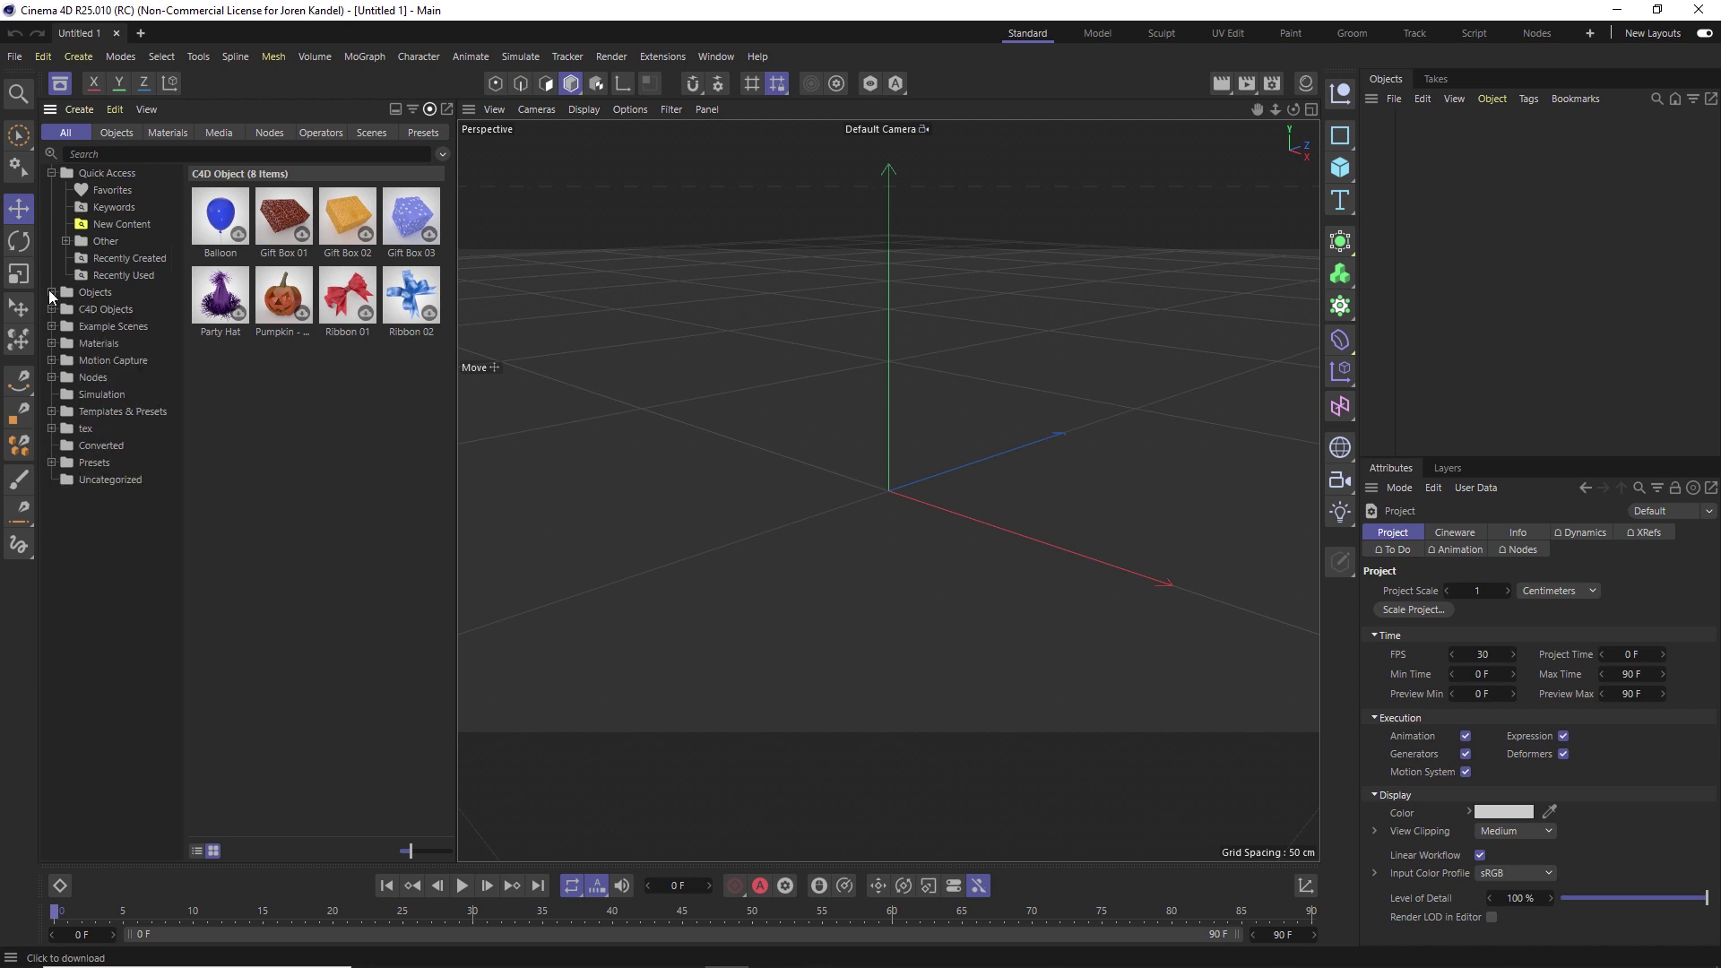
click(105, 361)
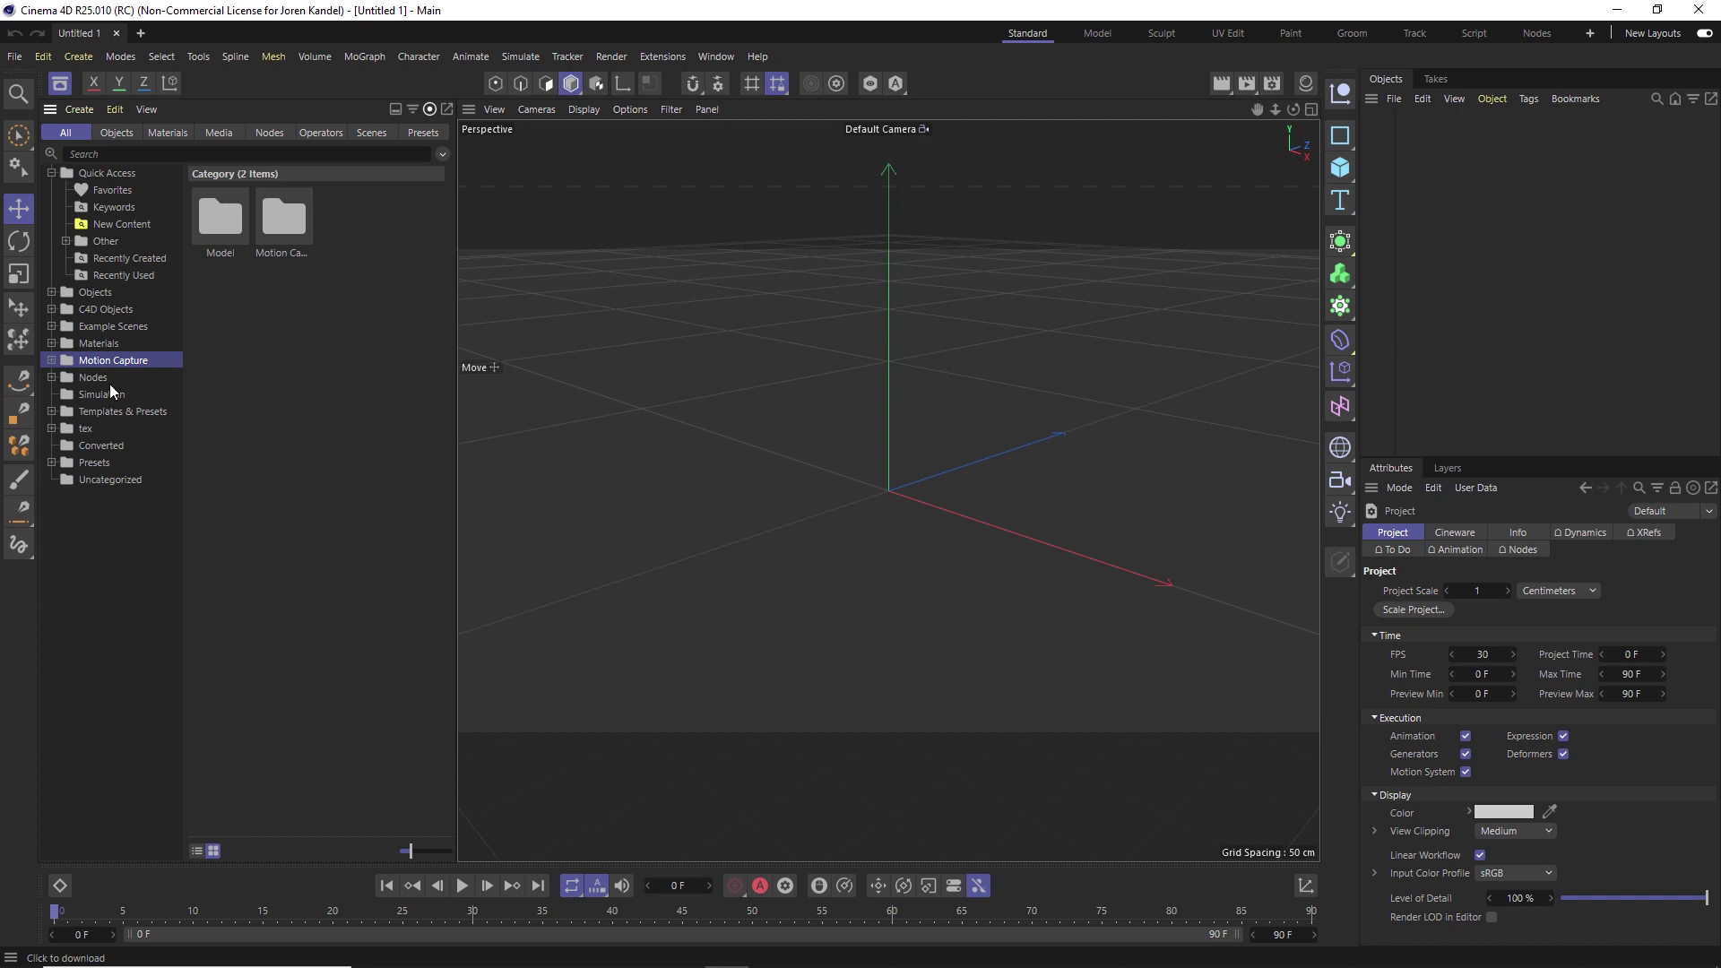
click(51, 173)
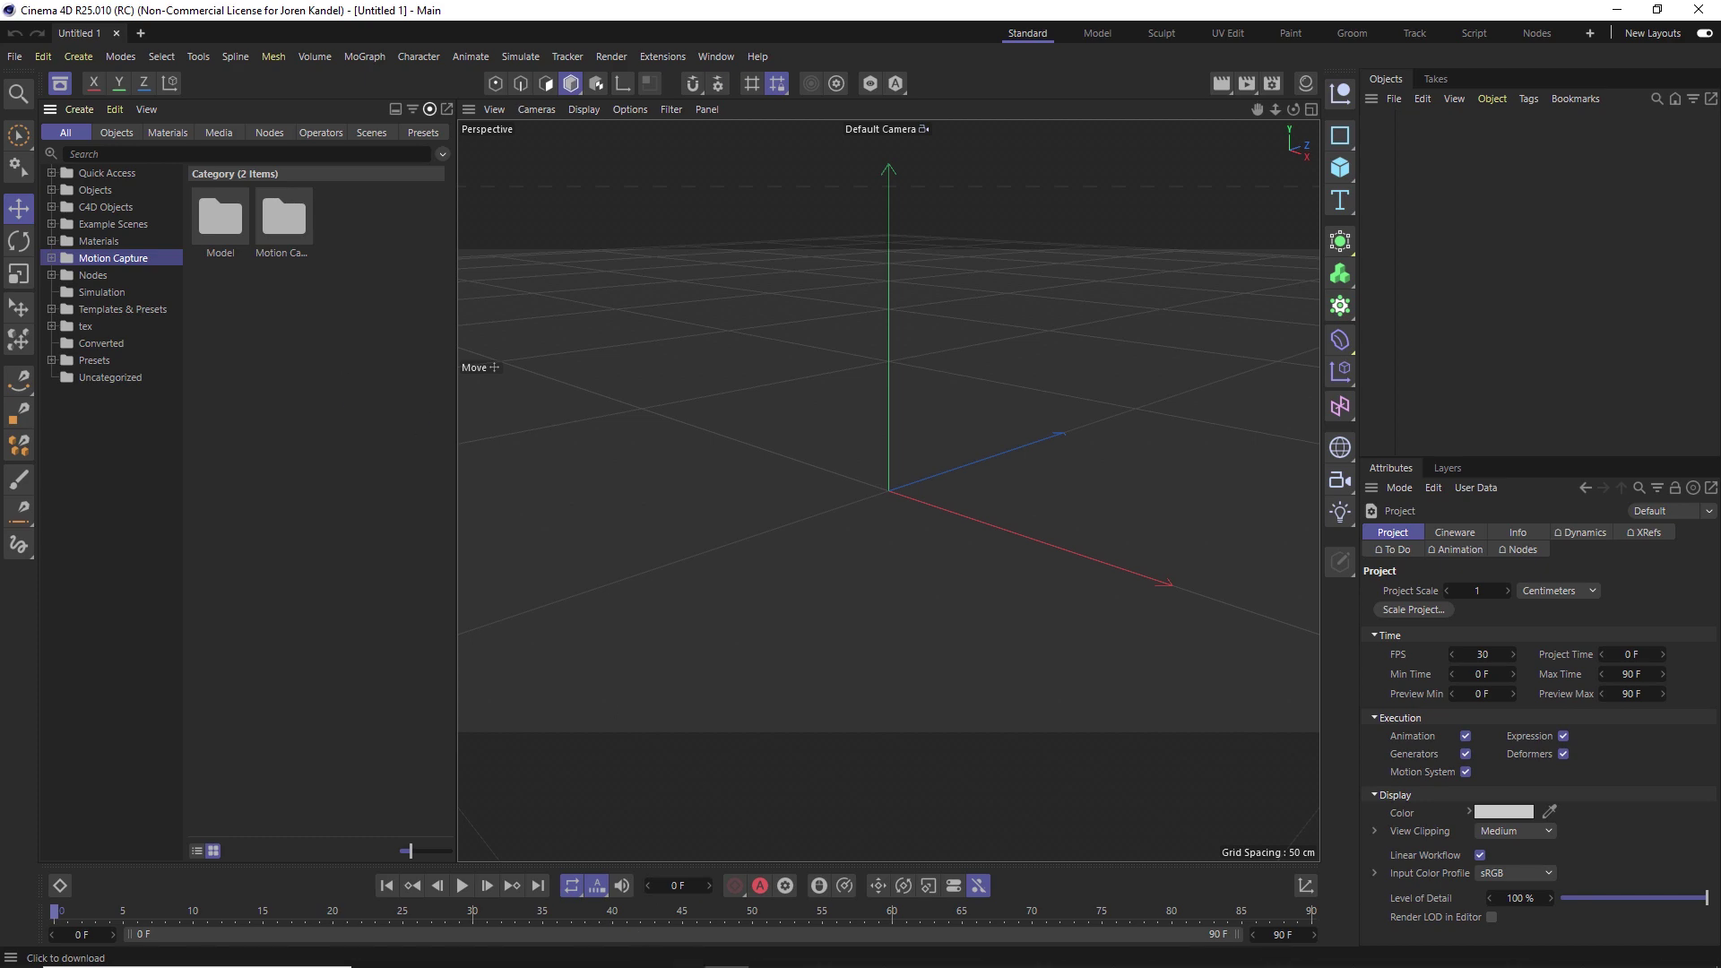
Step: Switch to the web browser, look through the Pixel Lab products page, and return to Cinema 4D
click(815, 957)
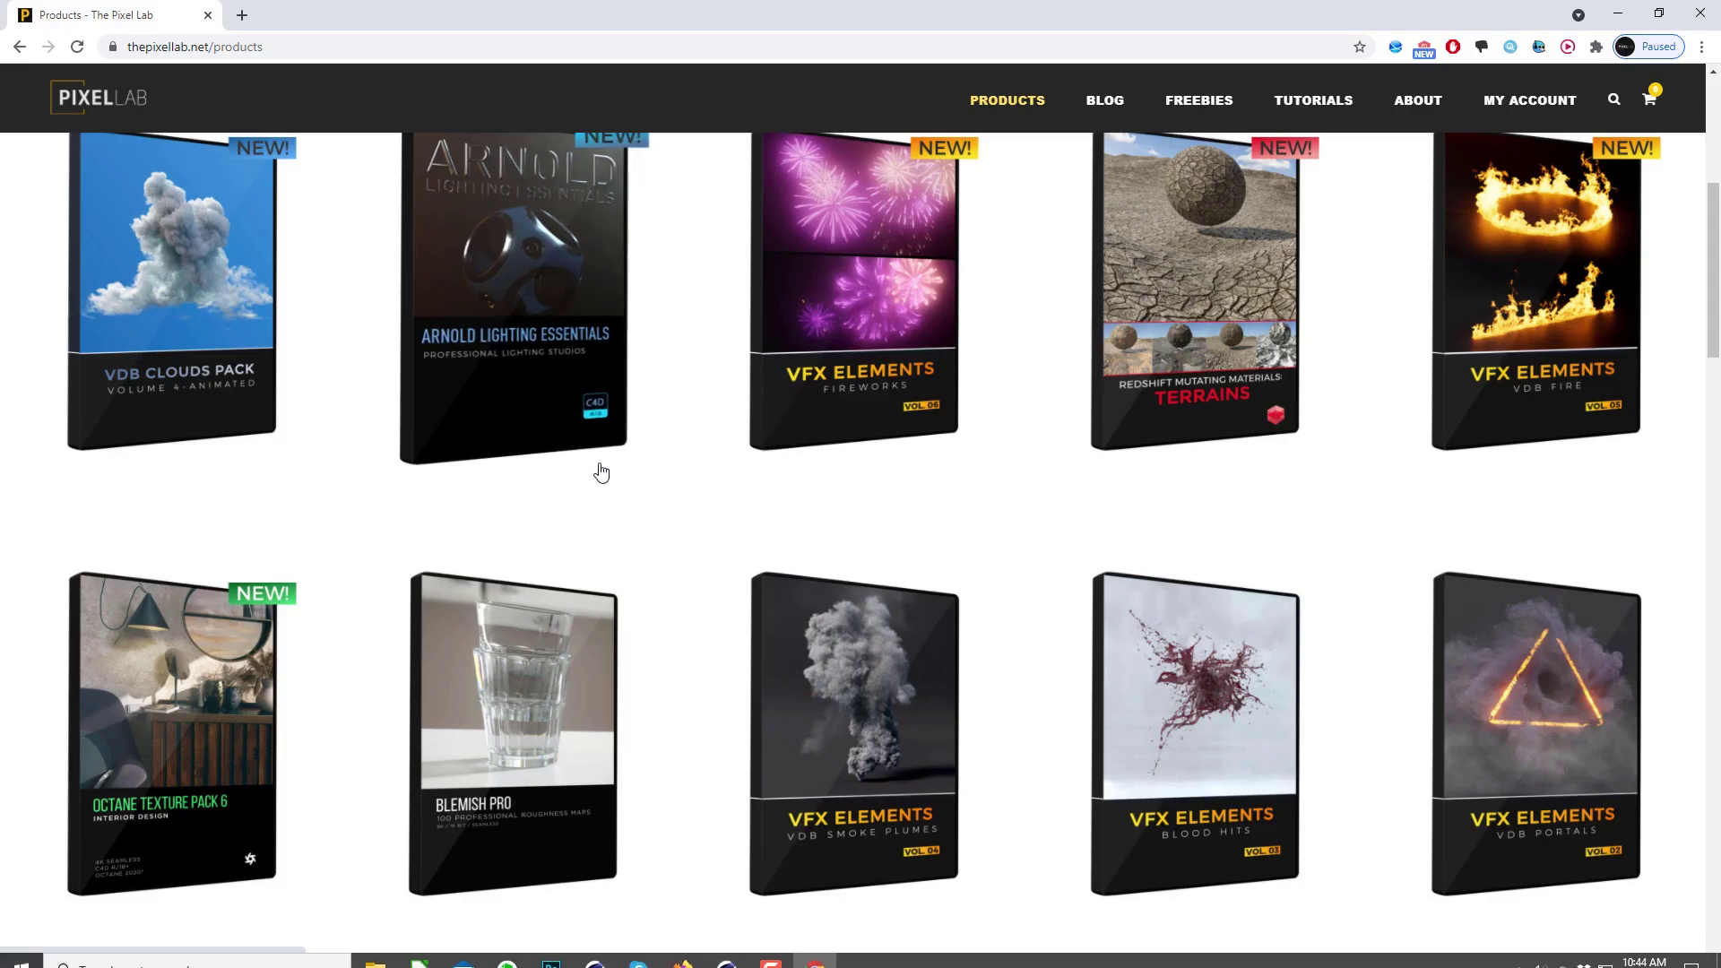
scroll(681, 479, up, 3)
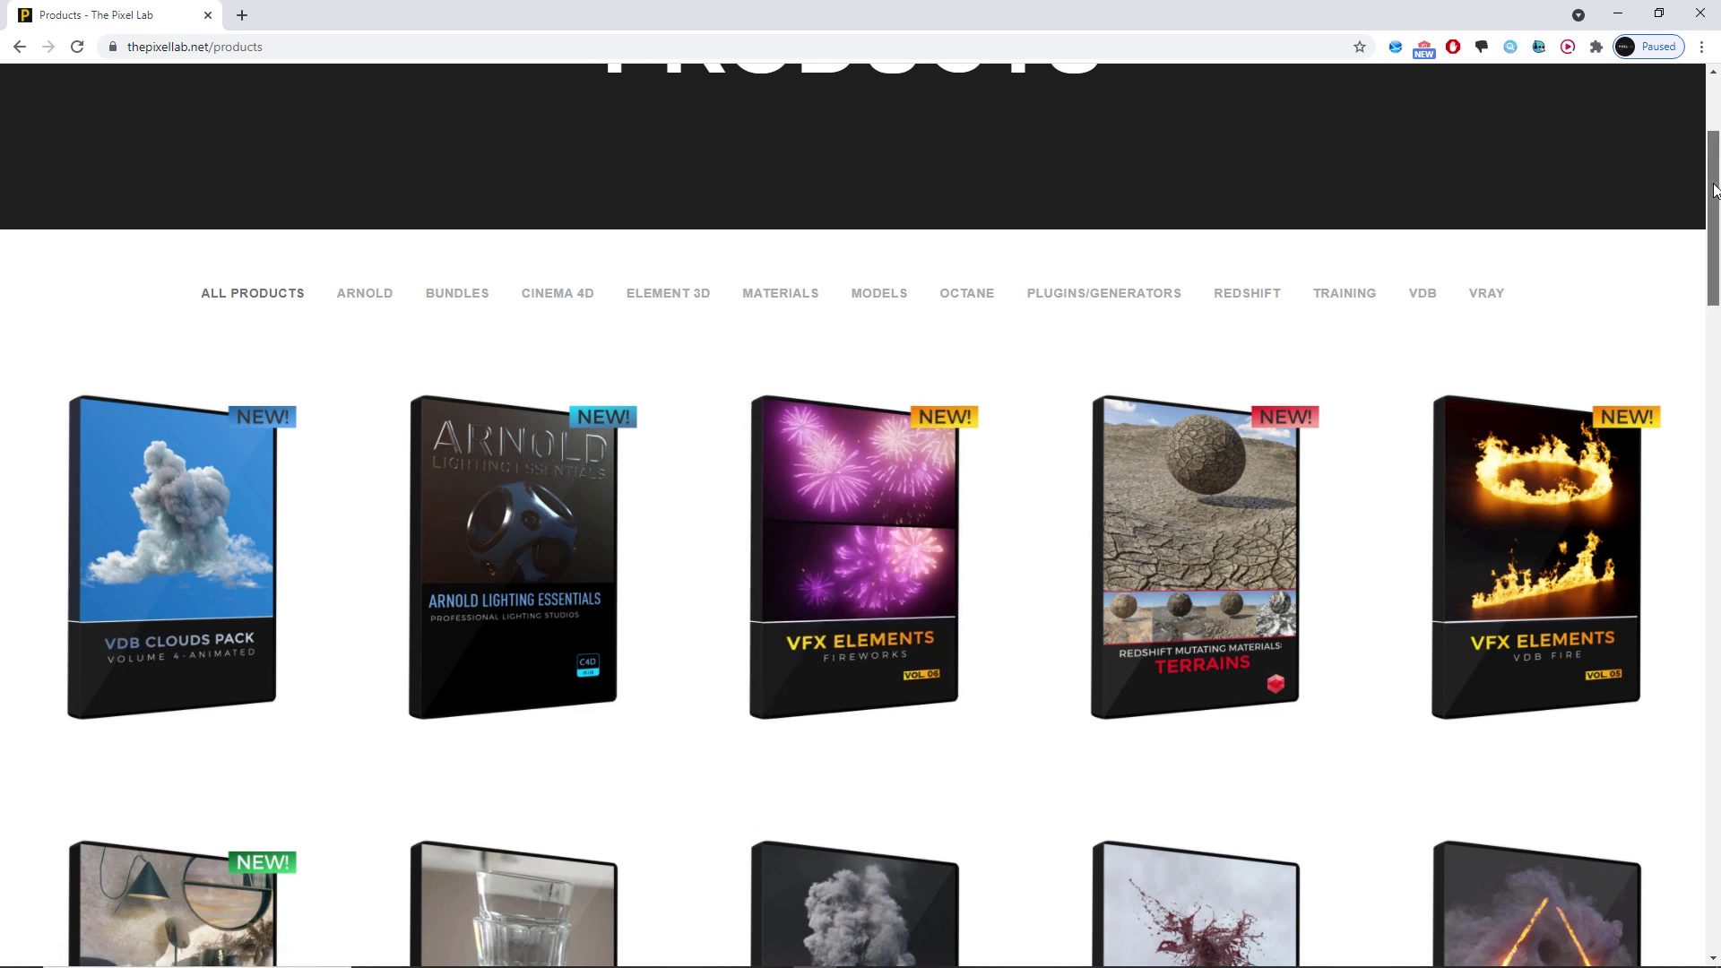
drag(1713, 190, 1690, 230)
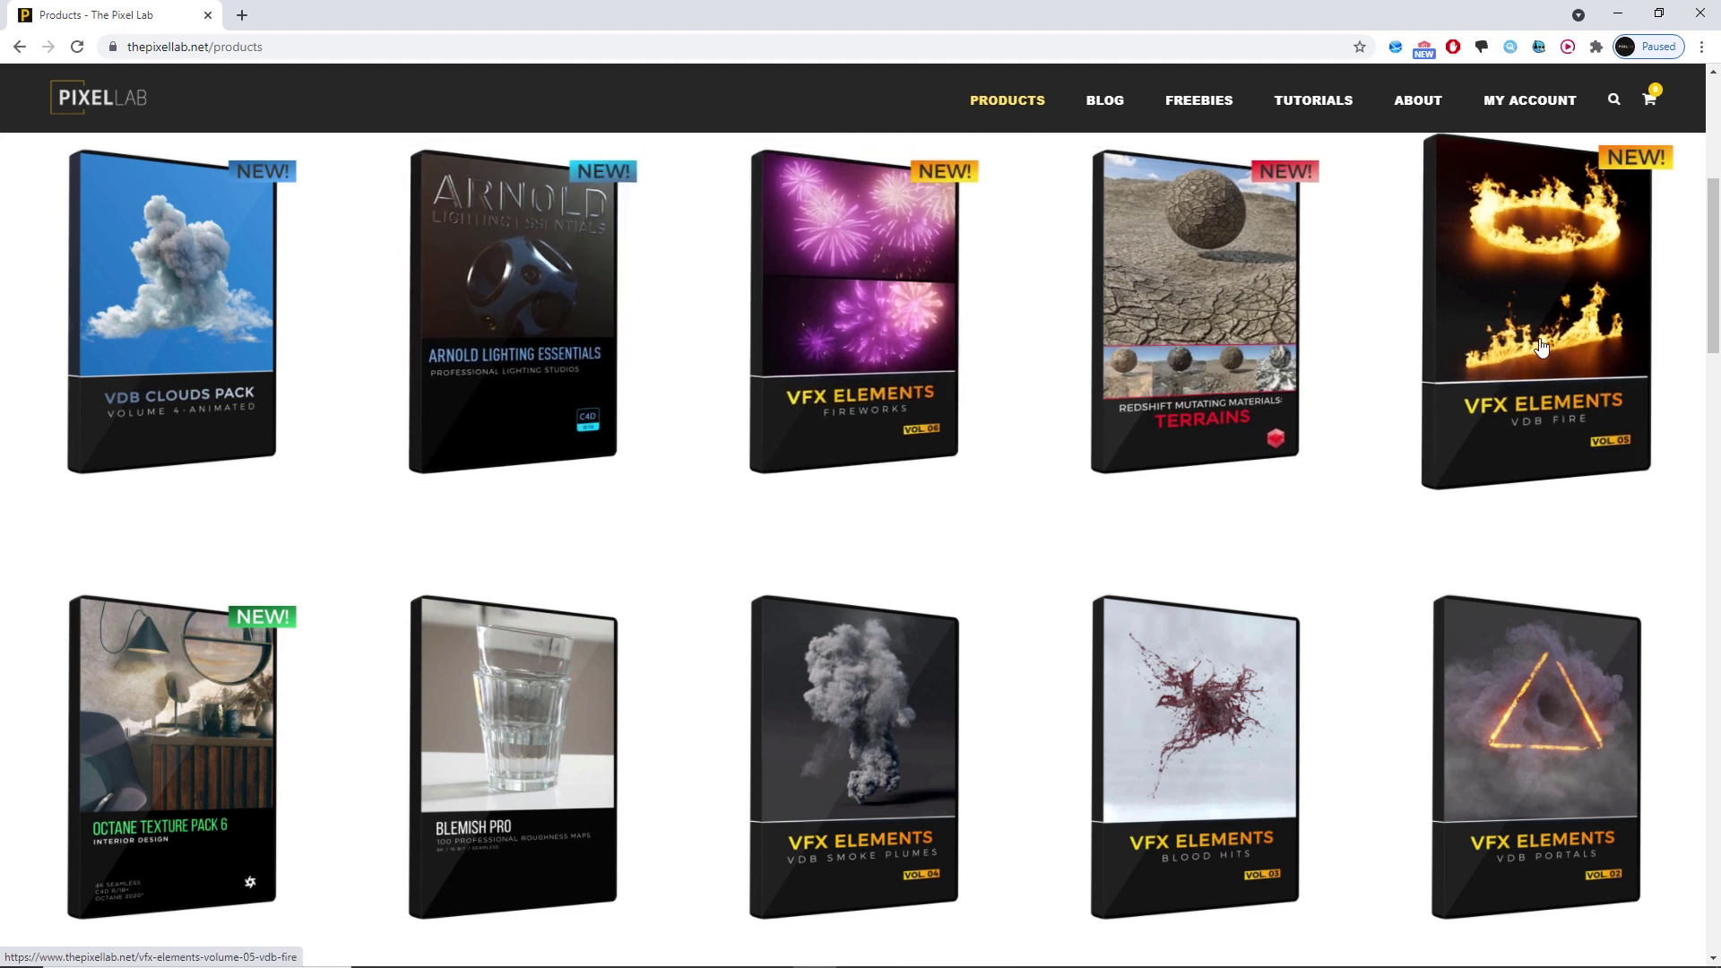
scroll(627, 448, down, 6)
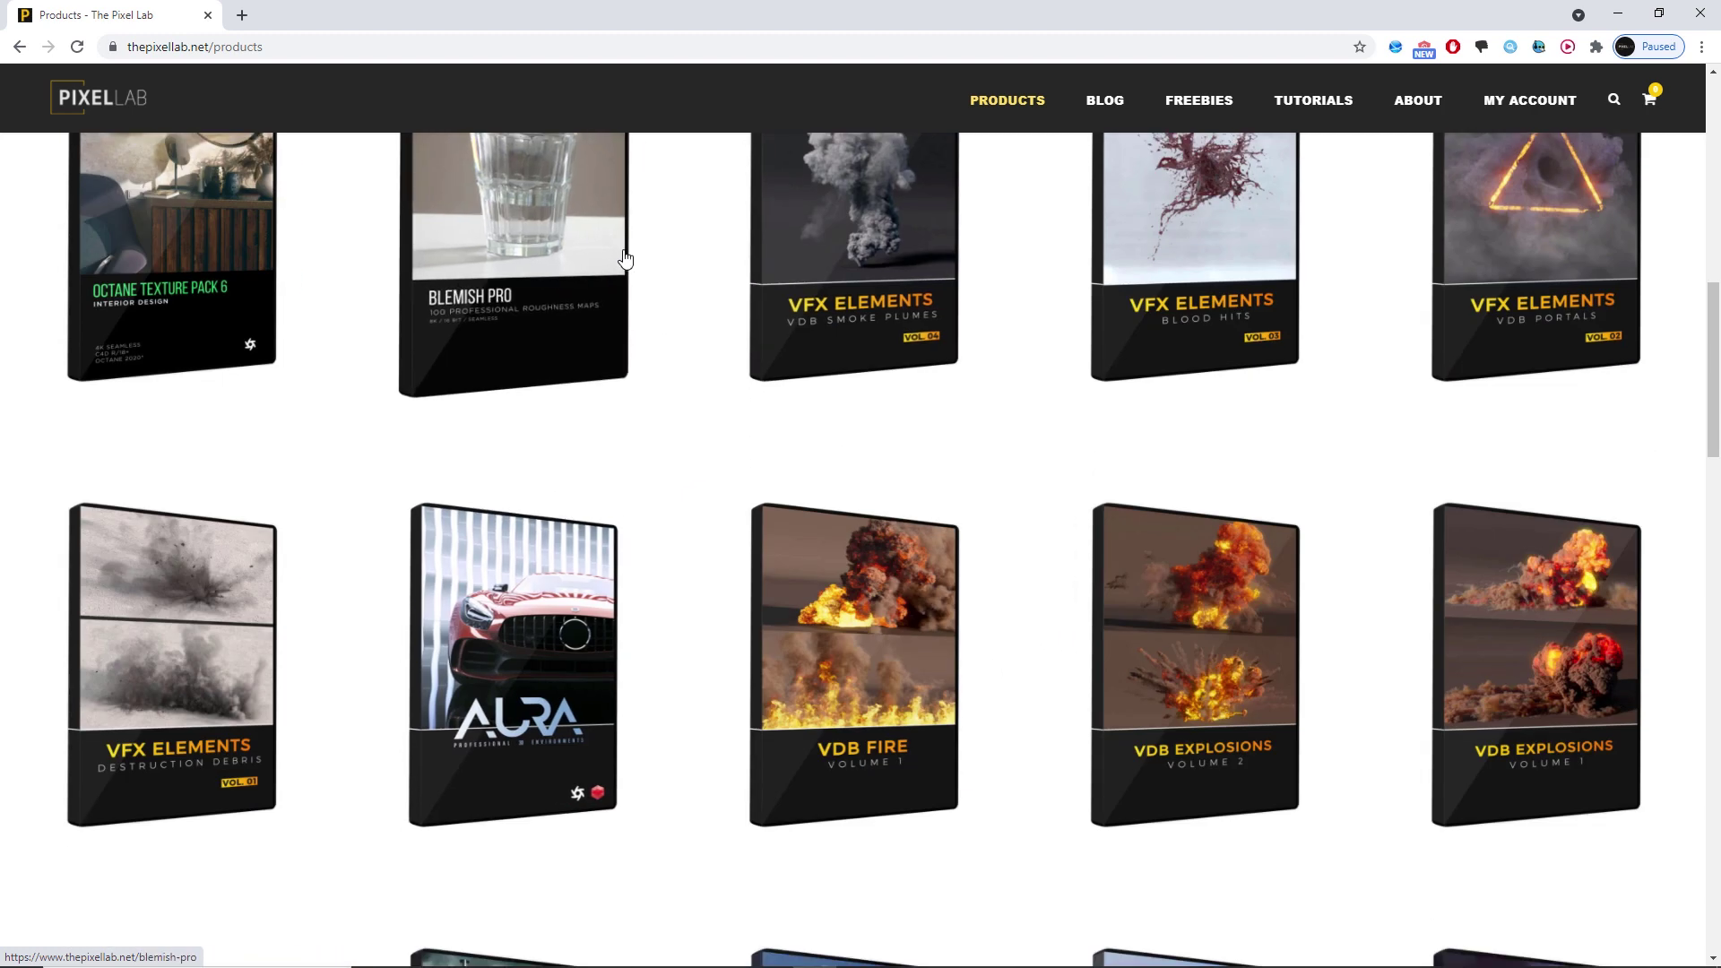
scroll(809, 403, down, 5)
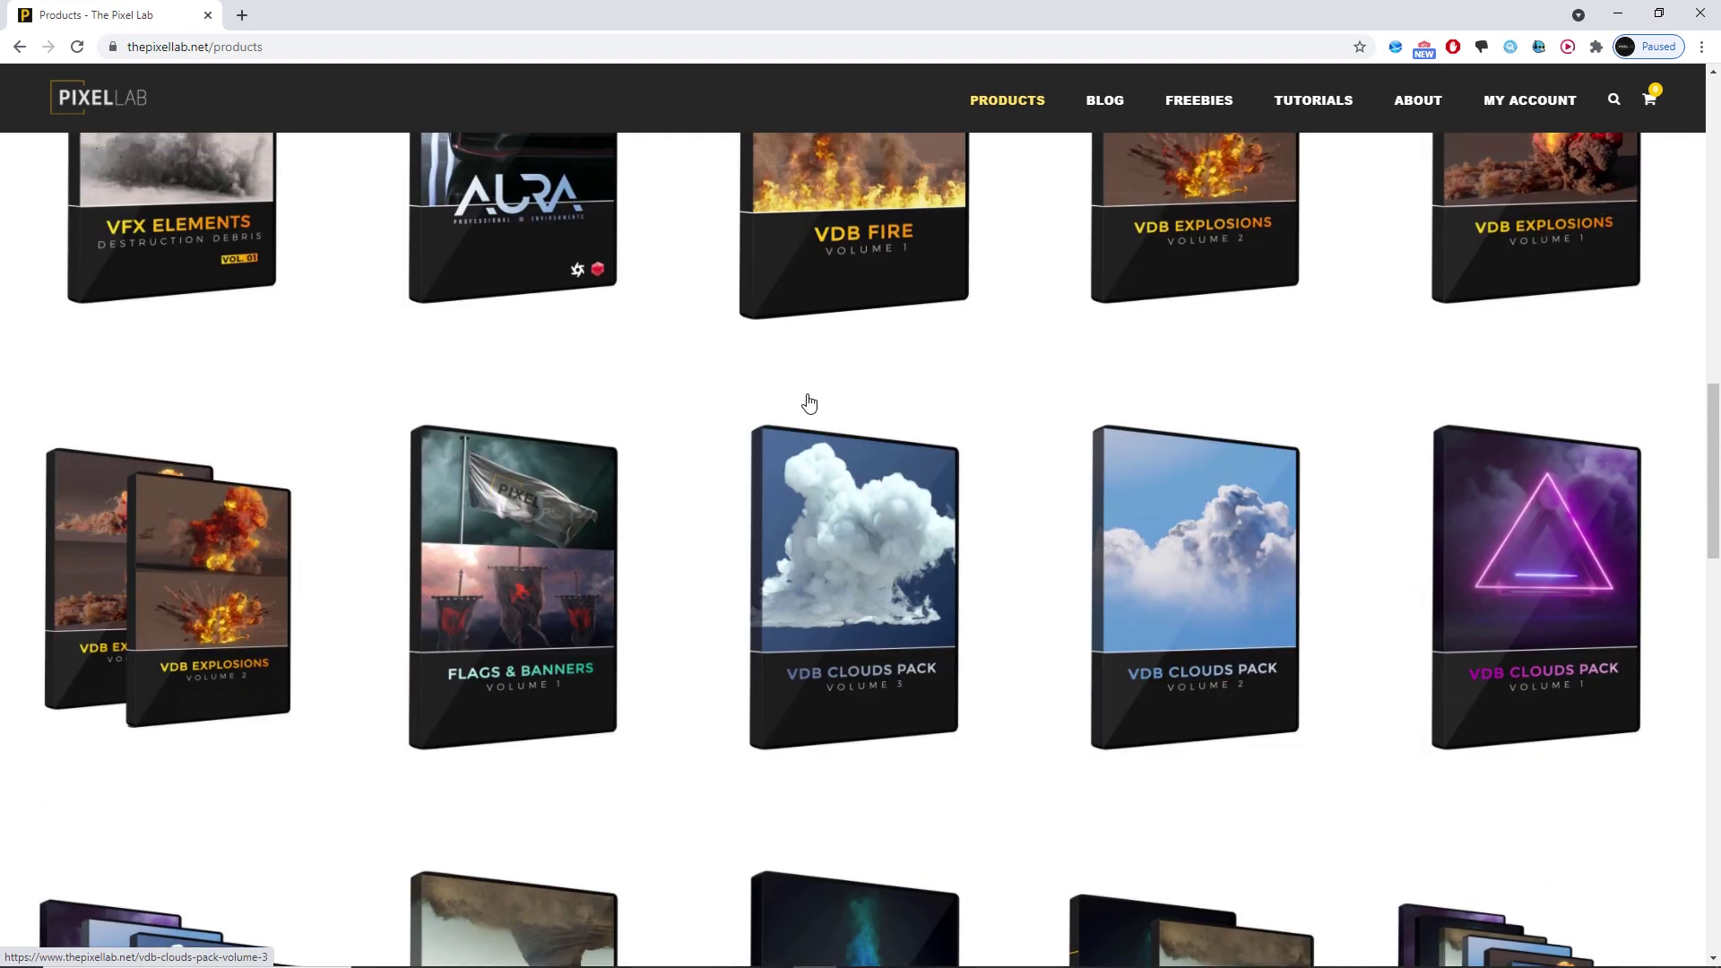
scroll(809, 403, down, 8)
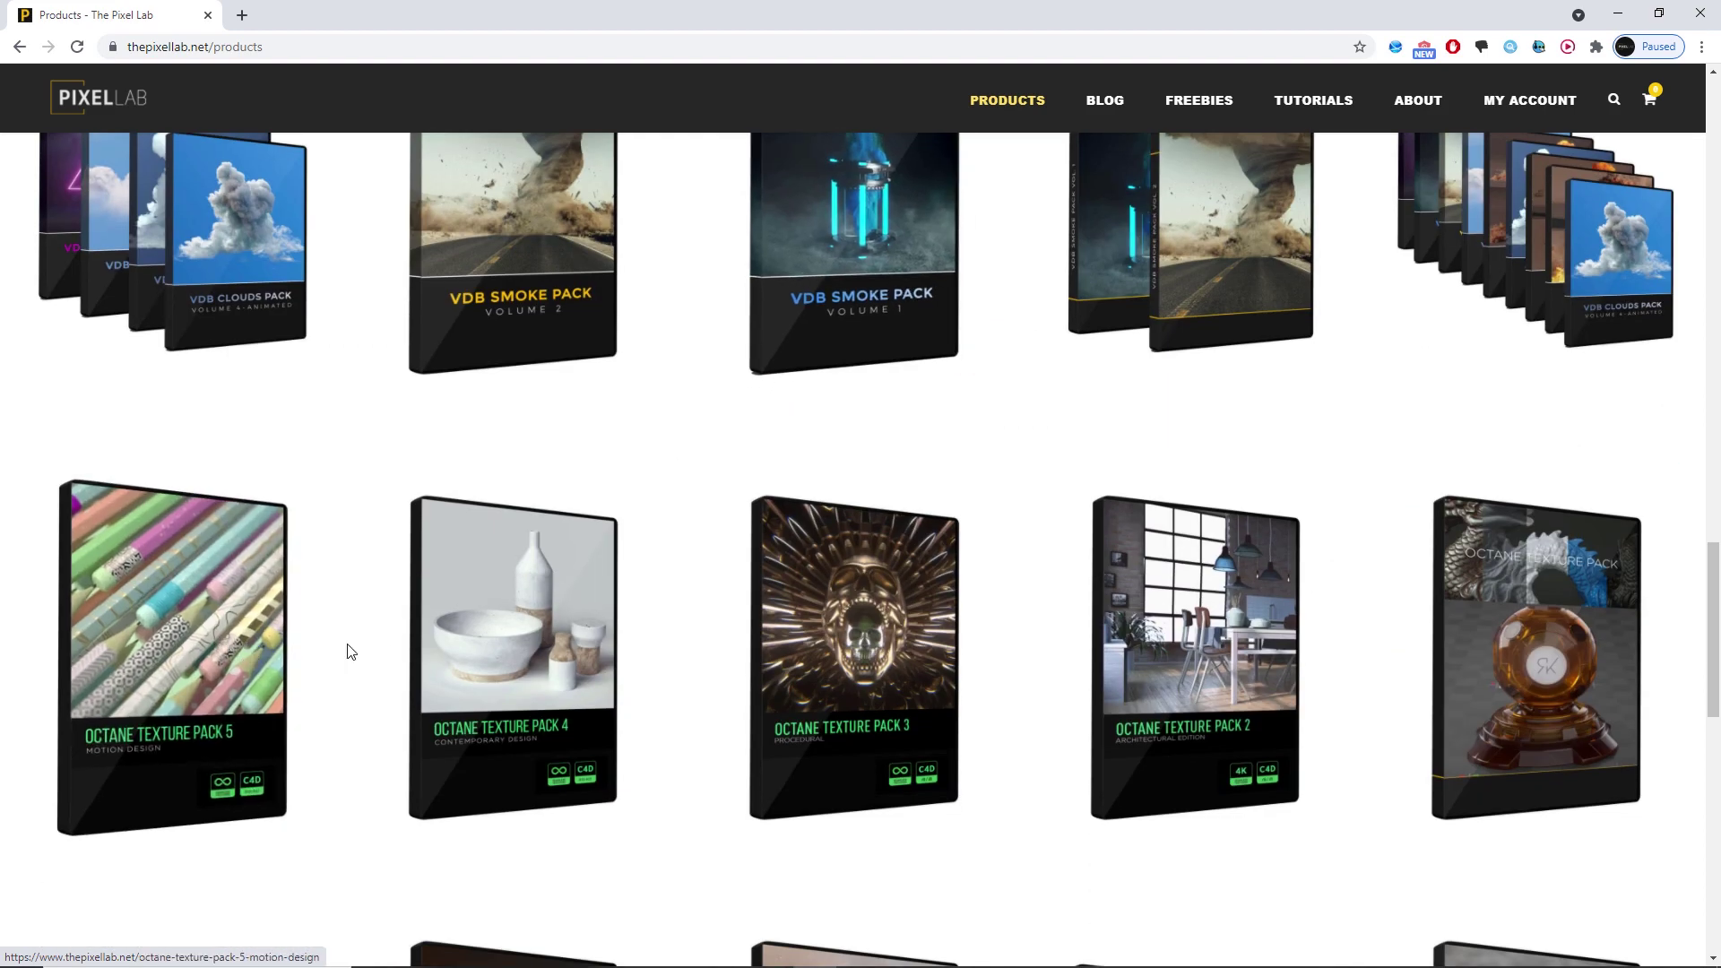
scroll(1045, 633, down, 13)
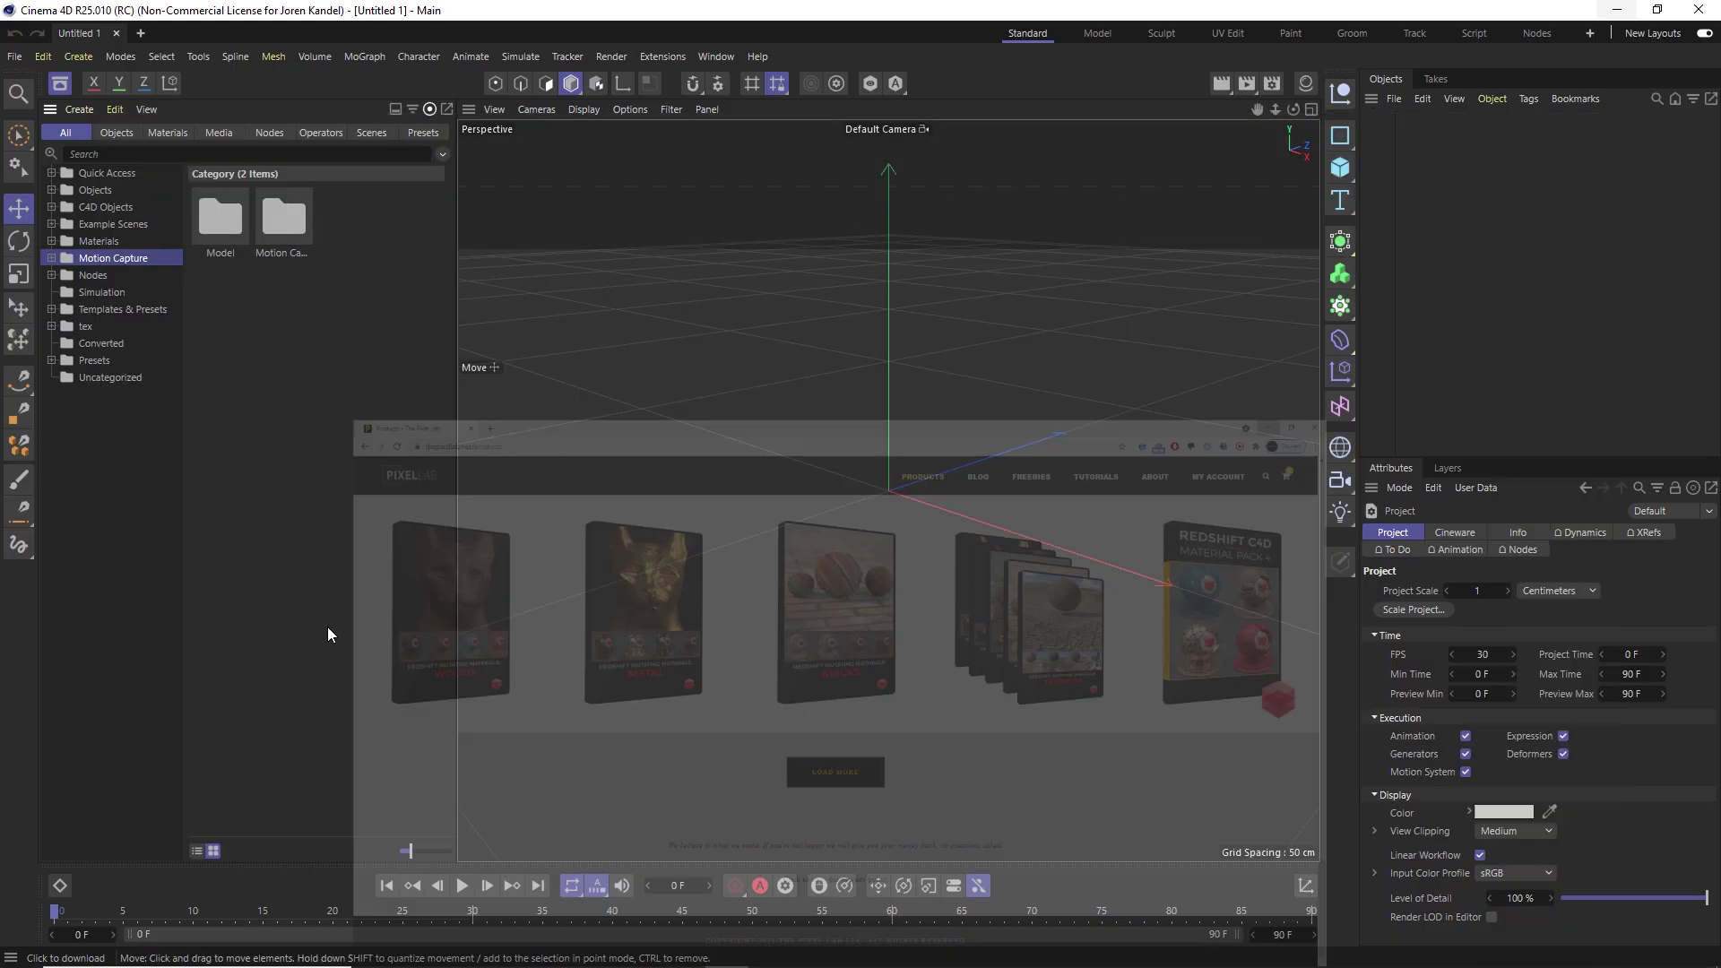
click(1617, 14)
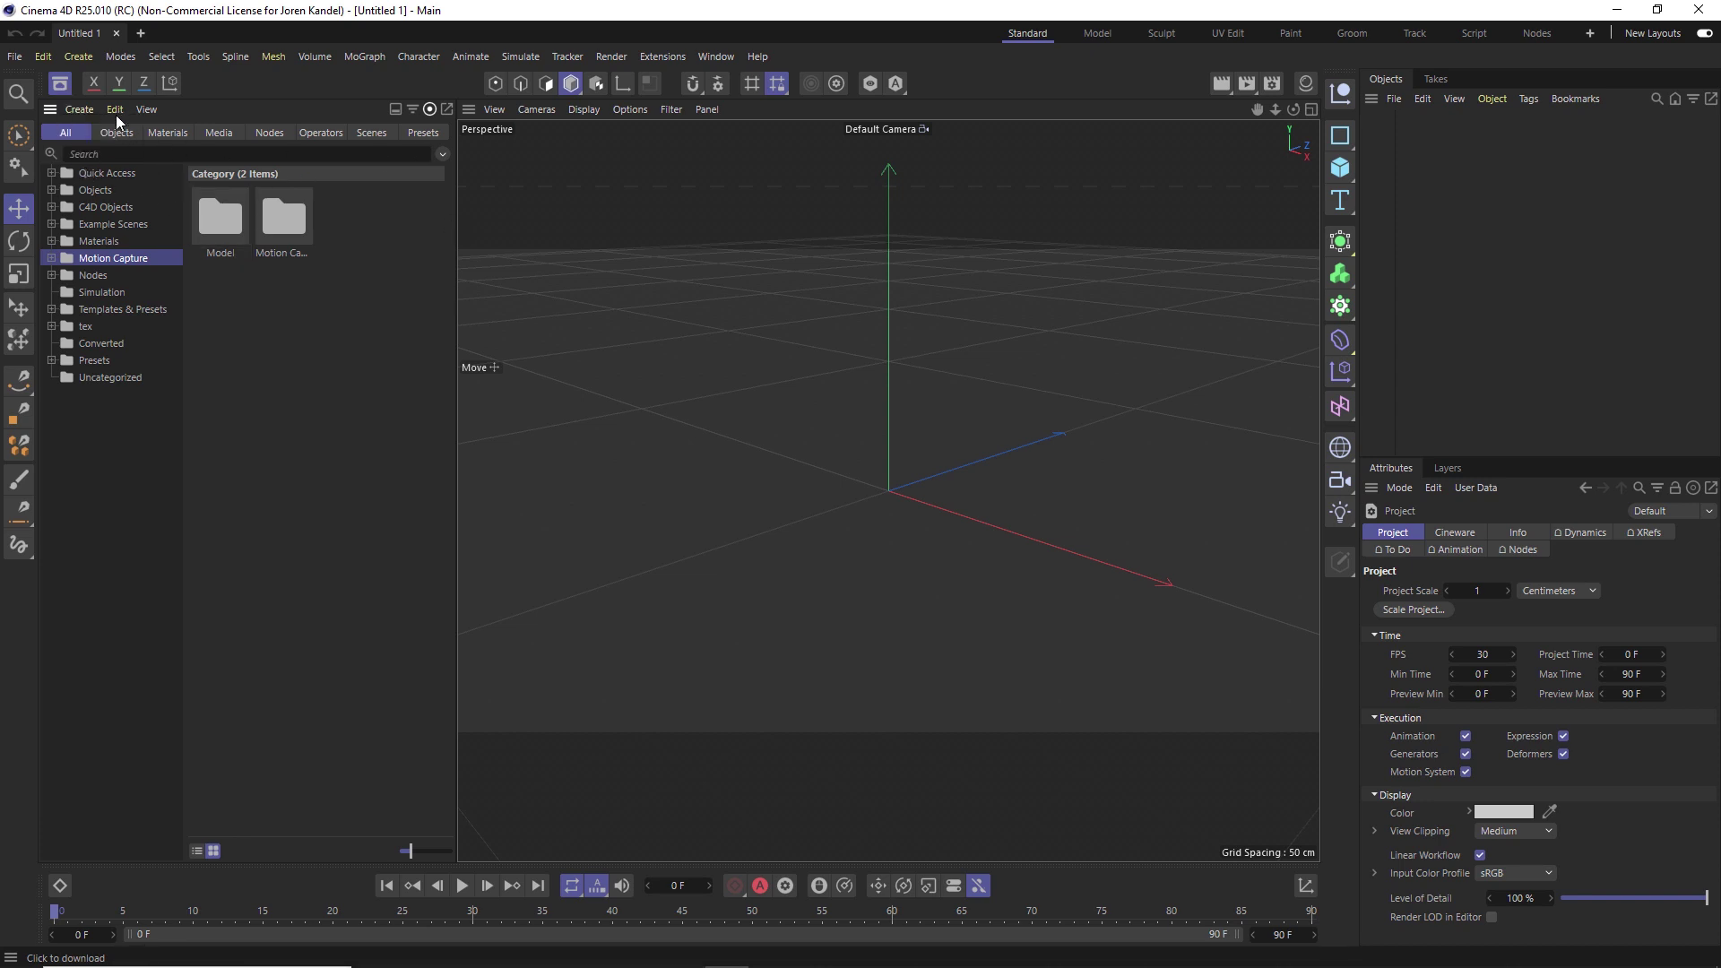
Step: Start a legacy library import in the Asset Browser with the LIB4D file "redshift mutating materials - metals"
click(81, 109)
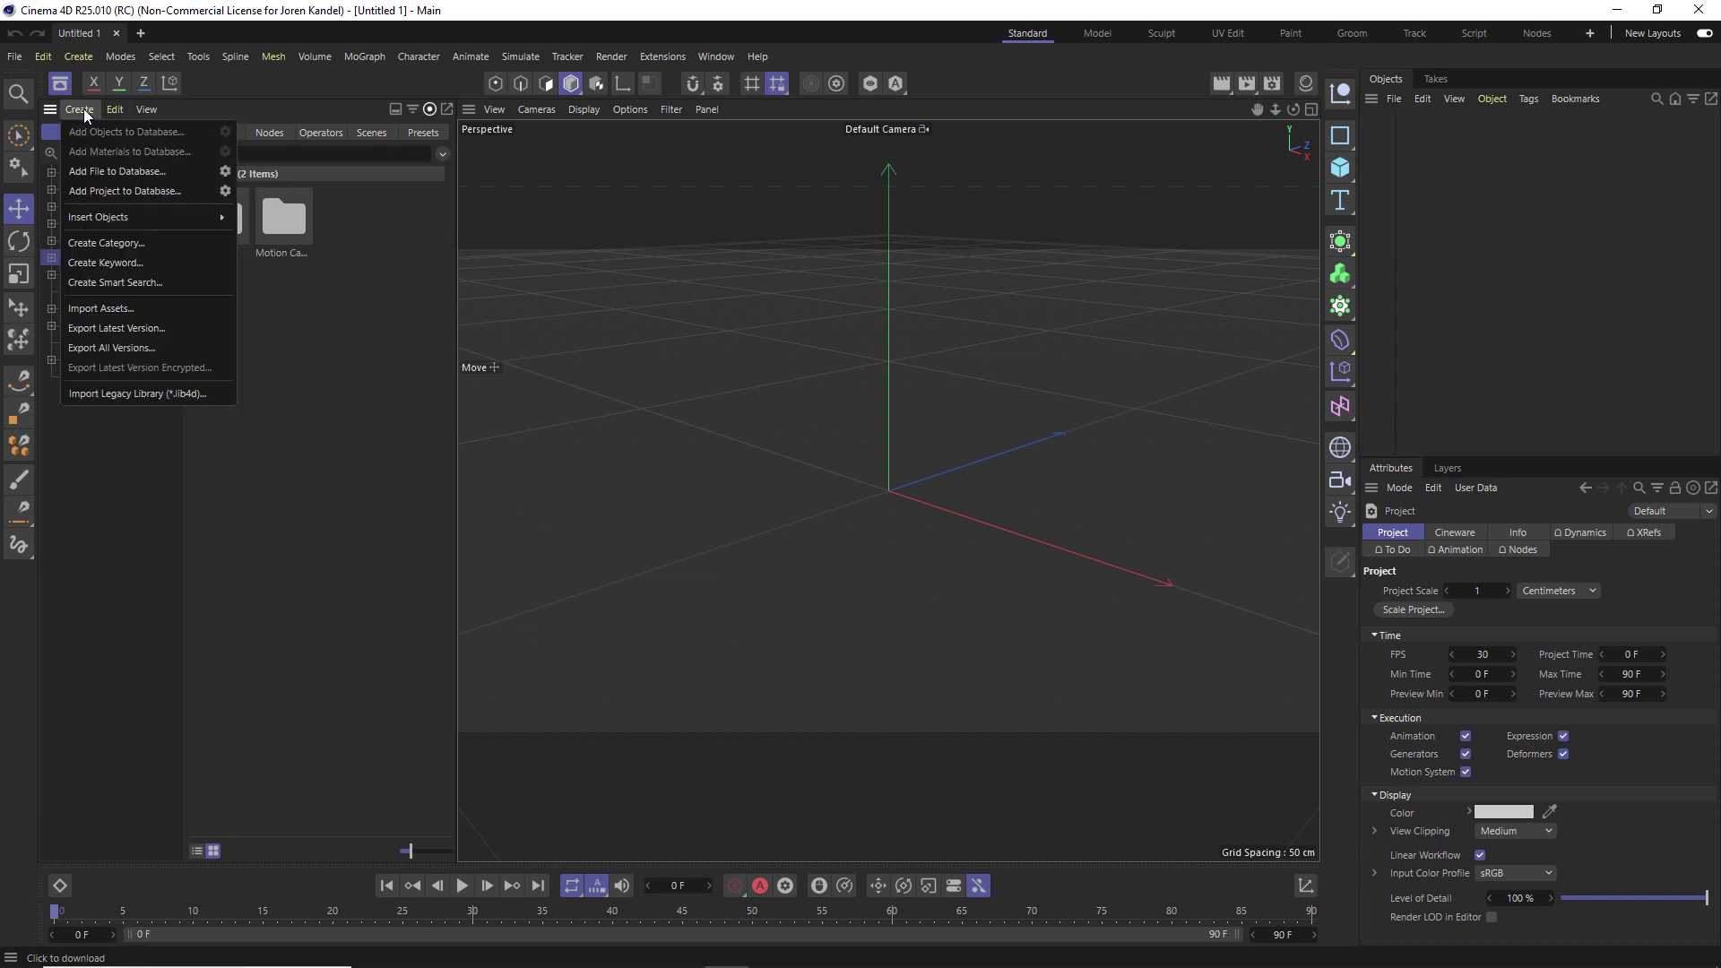
click(136, 394)
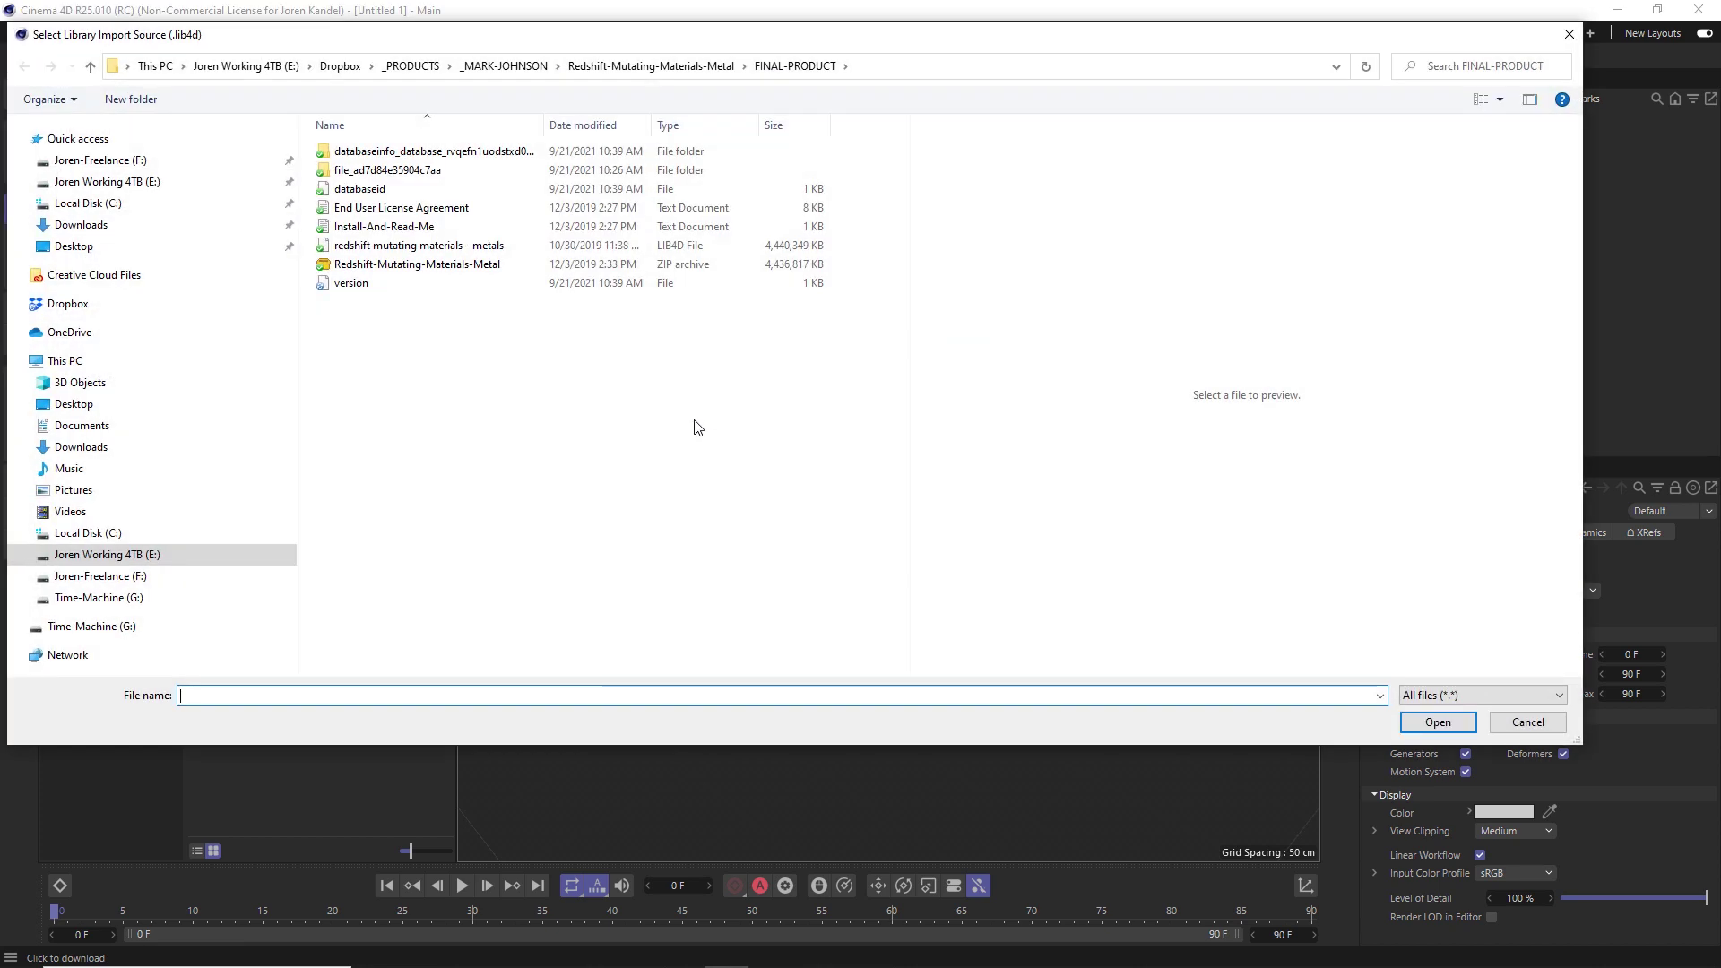
drag(539, 23, 539, 31)
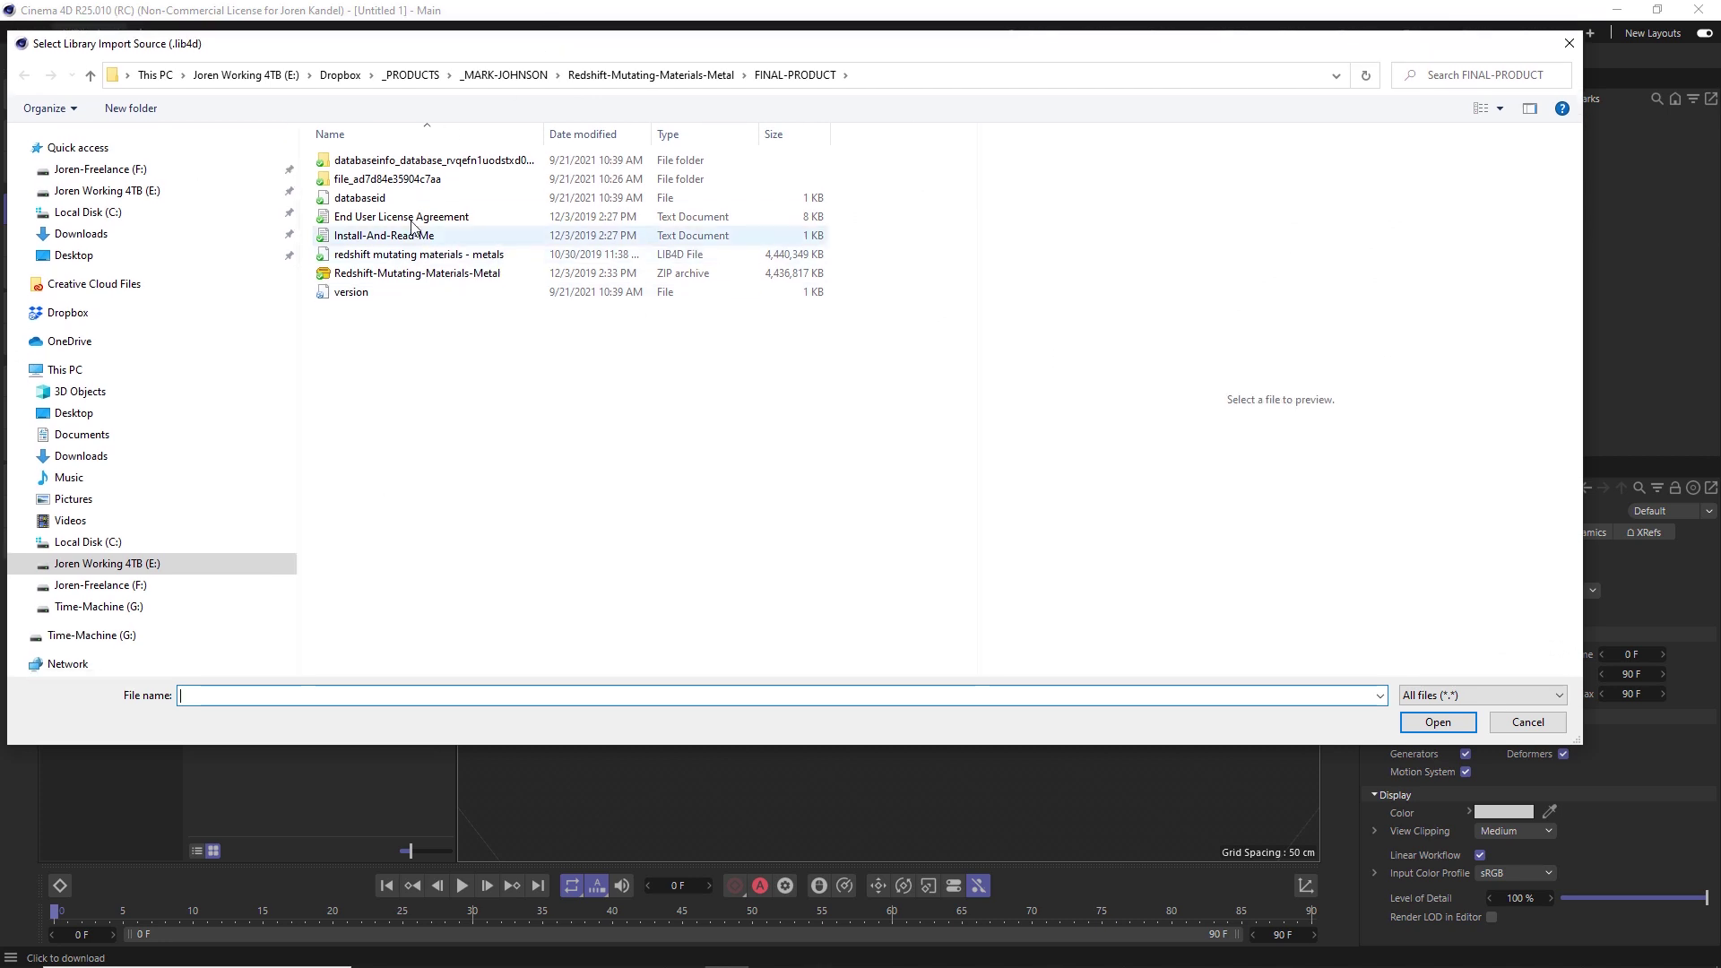
click(384, 257)
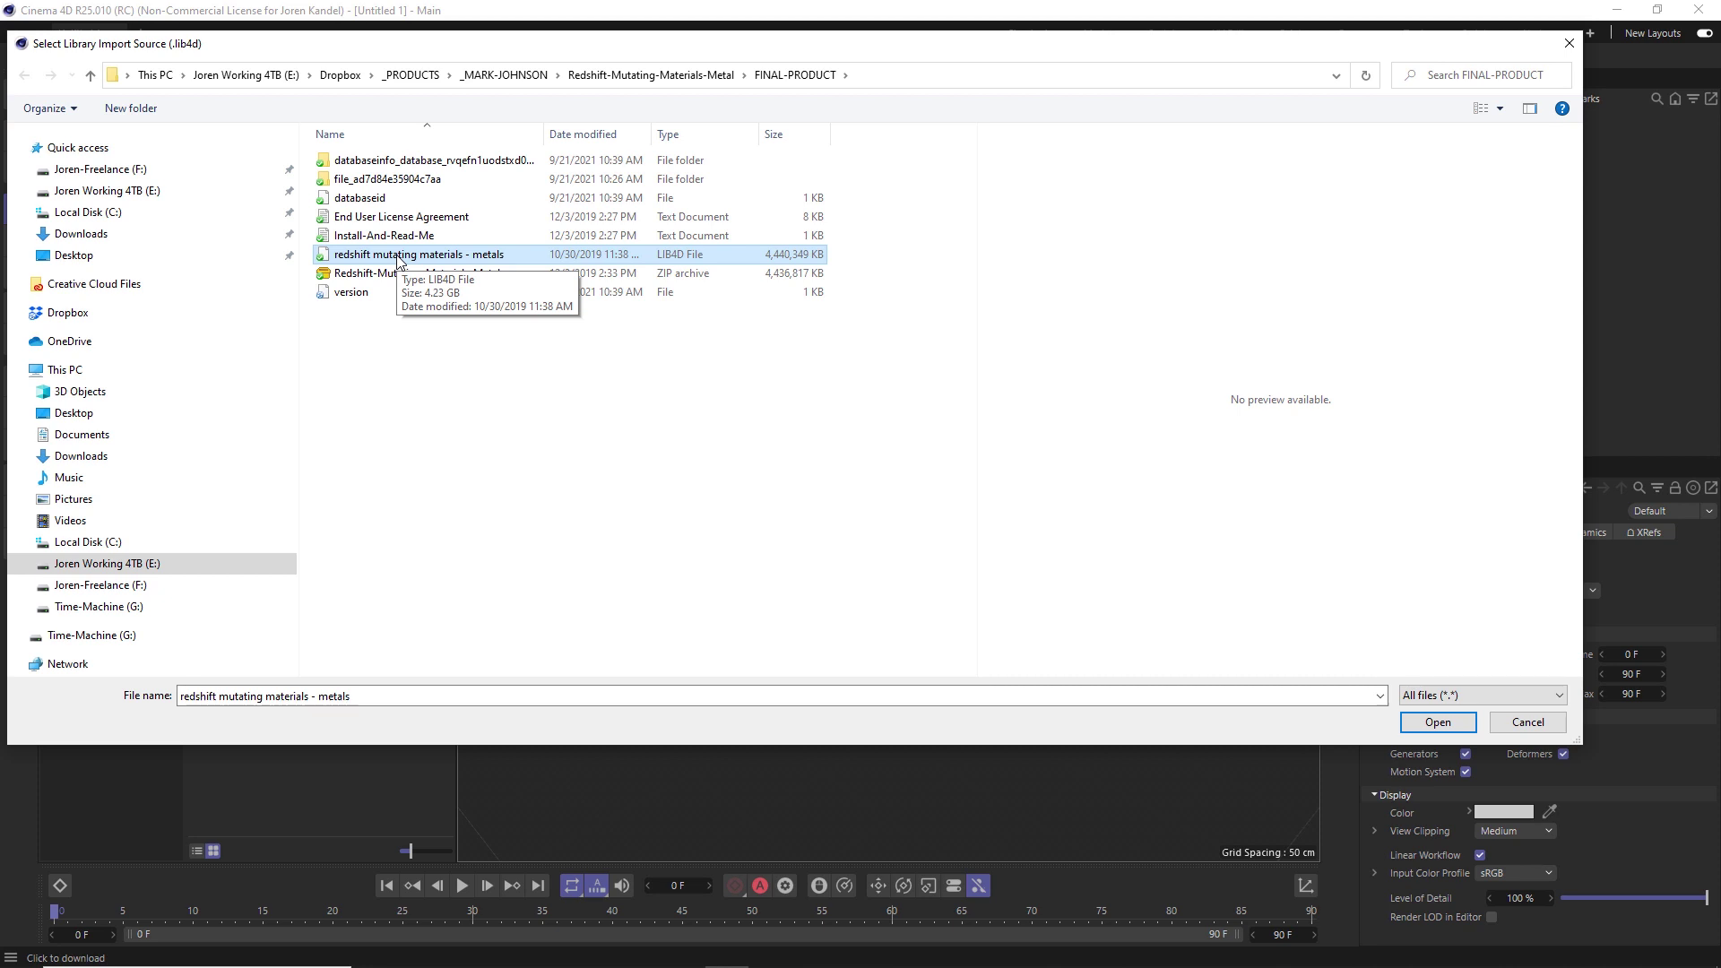
double_click(398, 257)
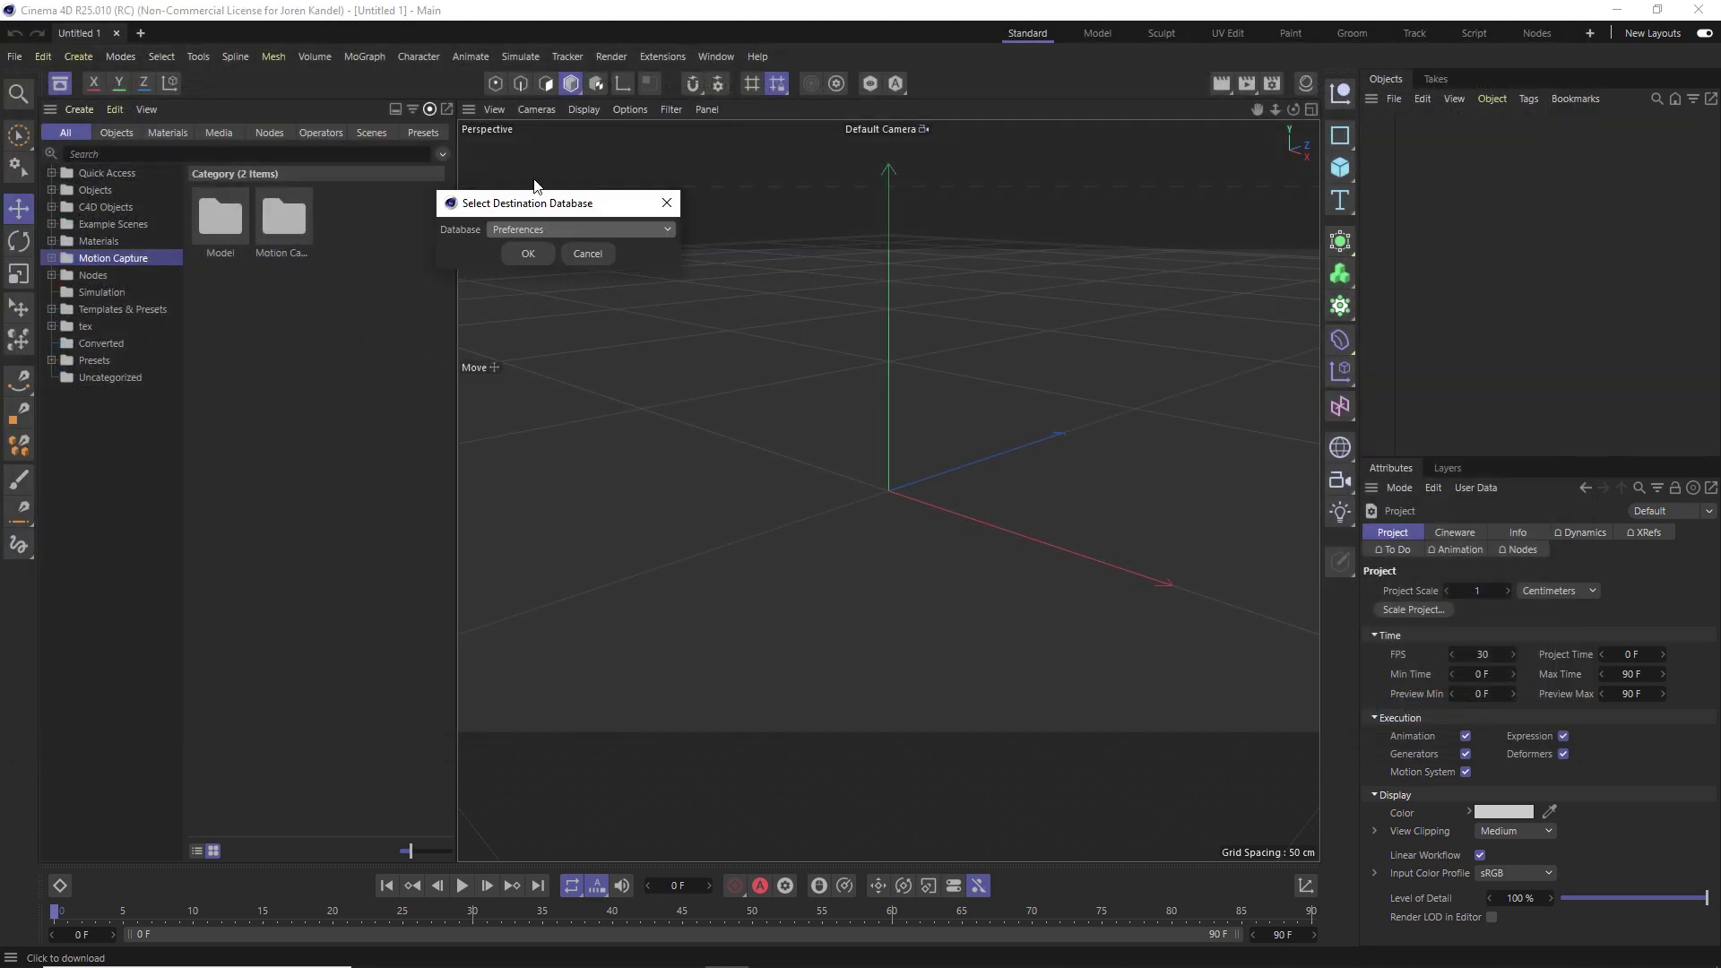
drag(533, 204, 497, 240)
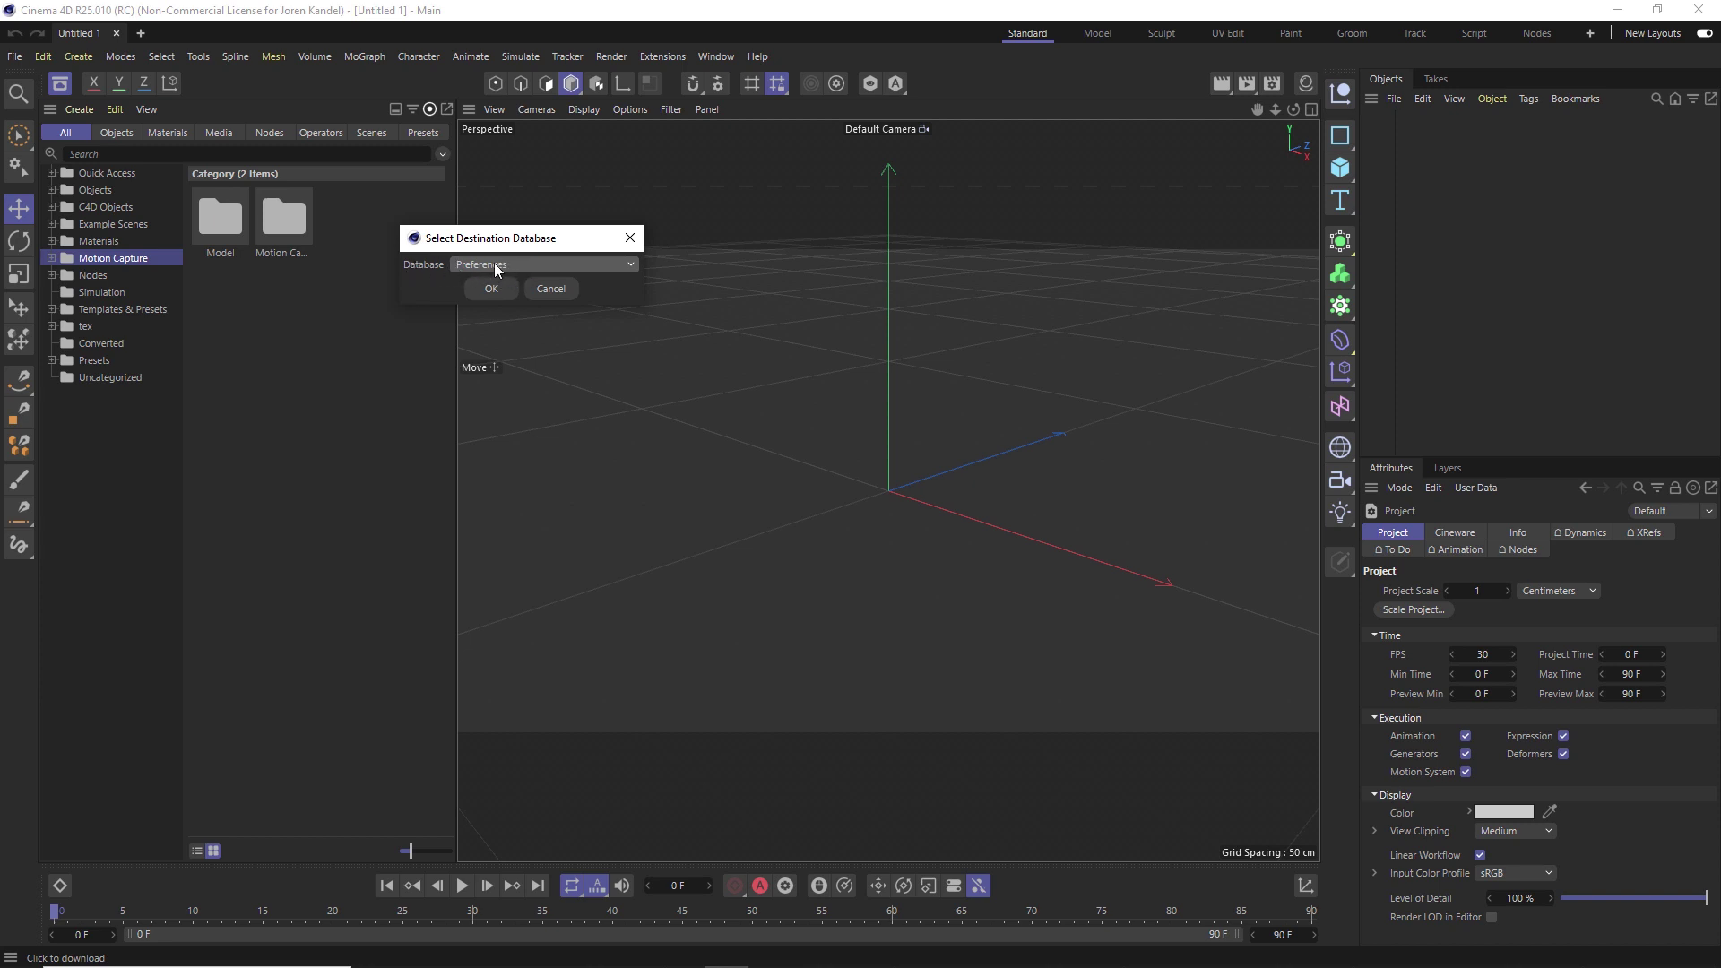
click(498, 265)
click(534, 326)
click(1256, 352)
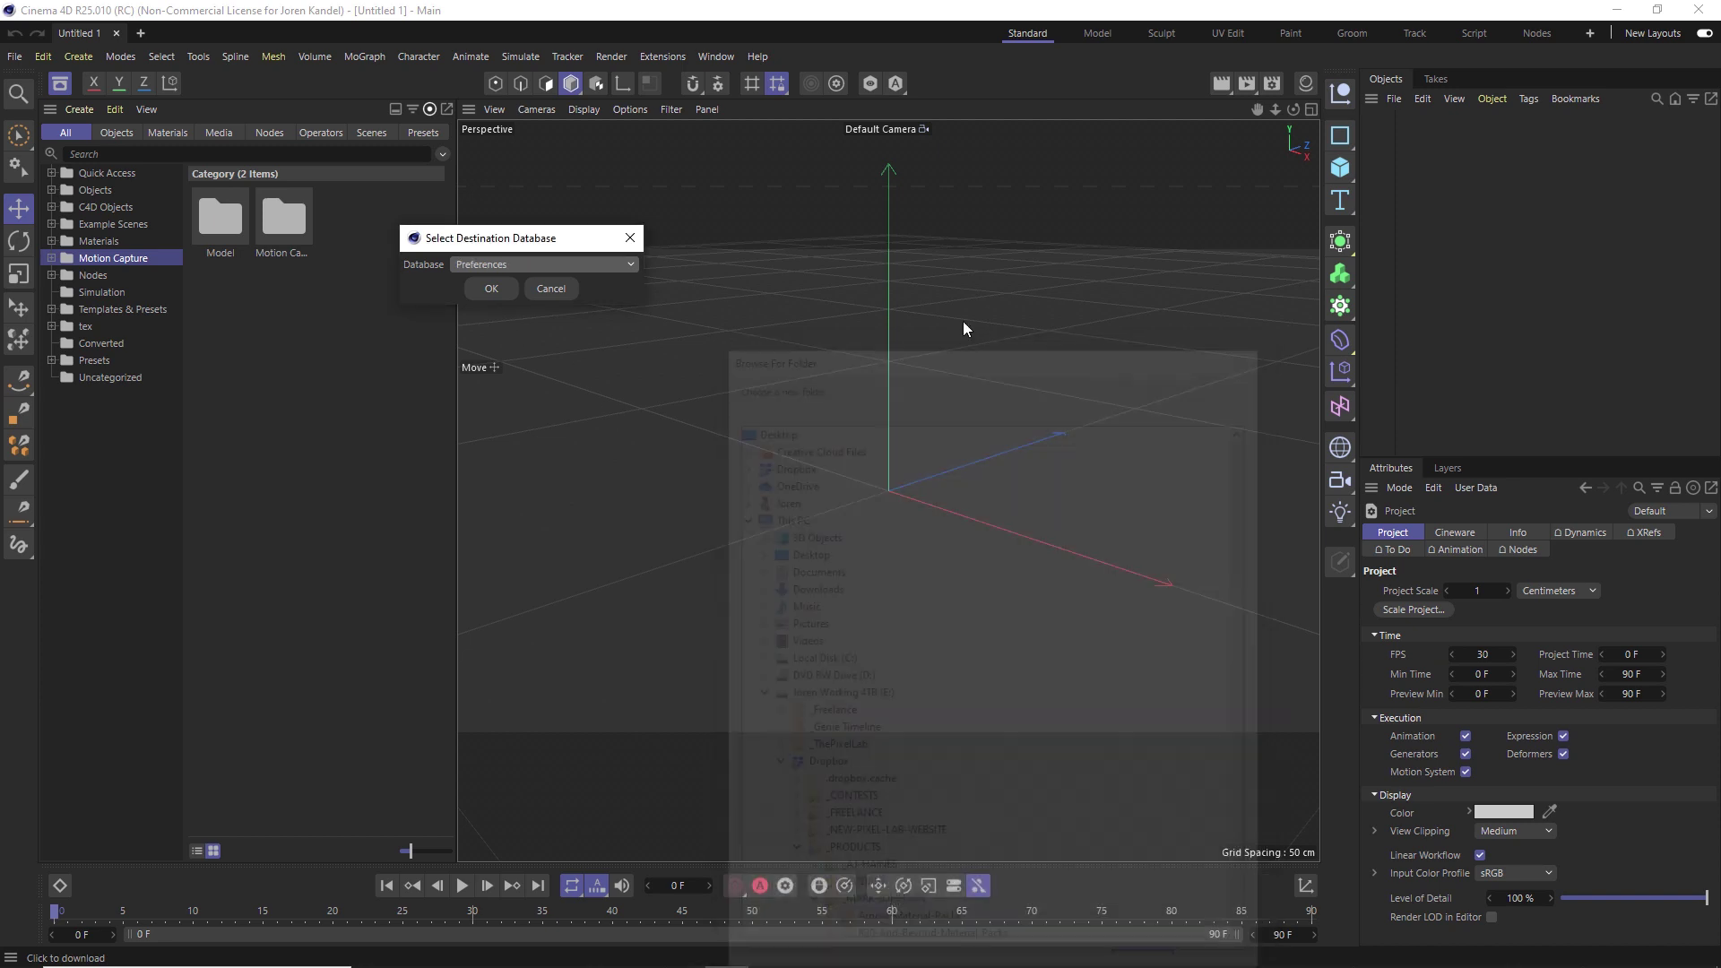
Step: Import the legacy library into the Preferences database, then review and dismiss the conversion report
click(484, 296)
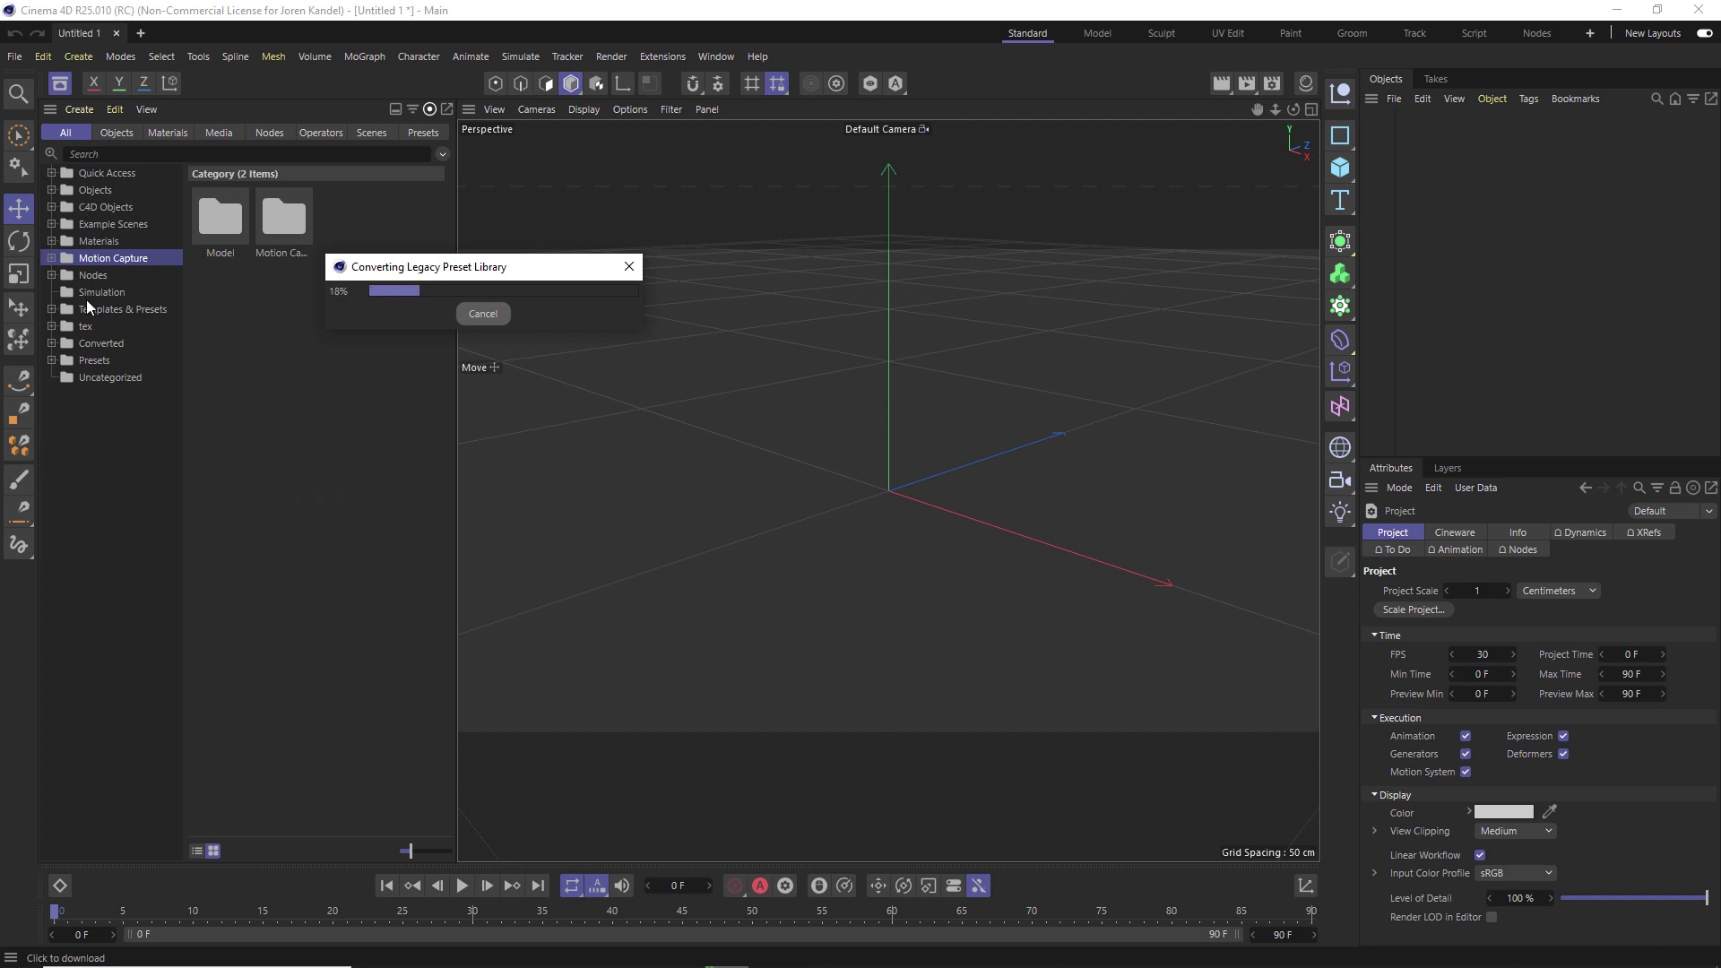
drag(758, 523, 768, 248)
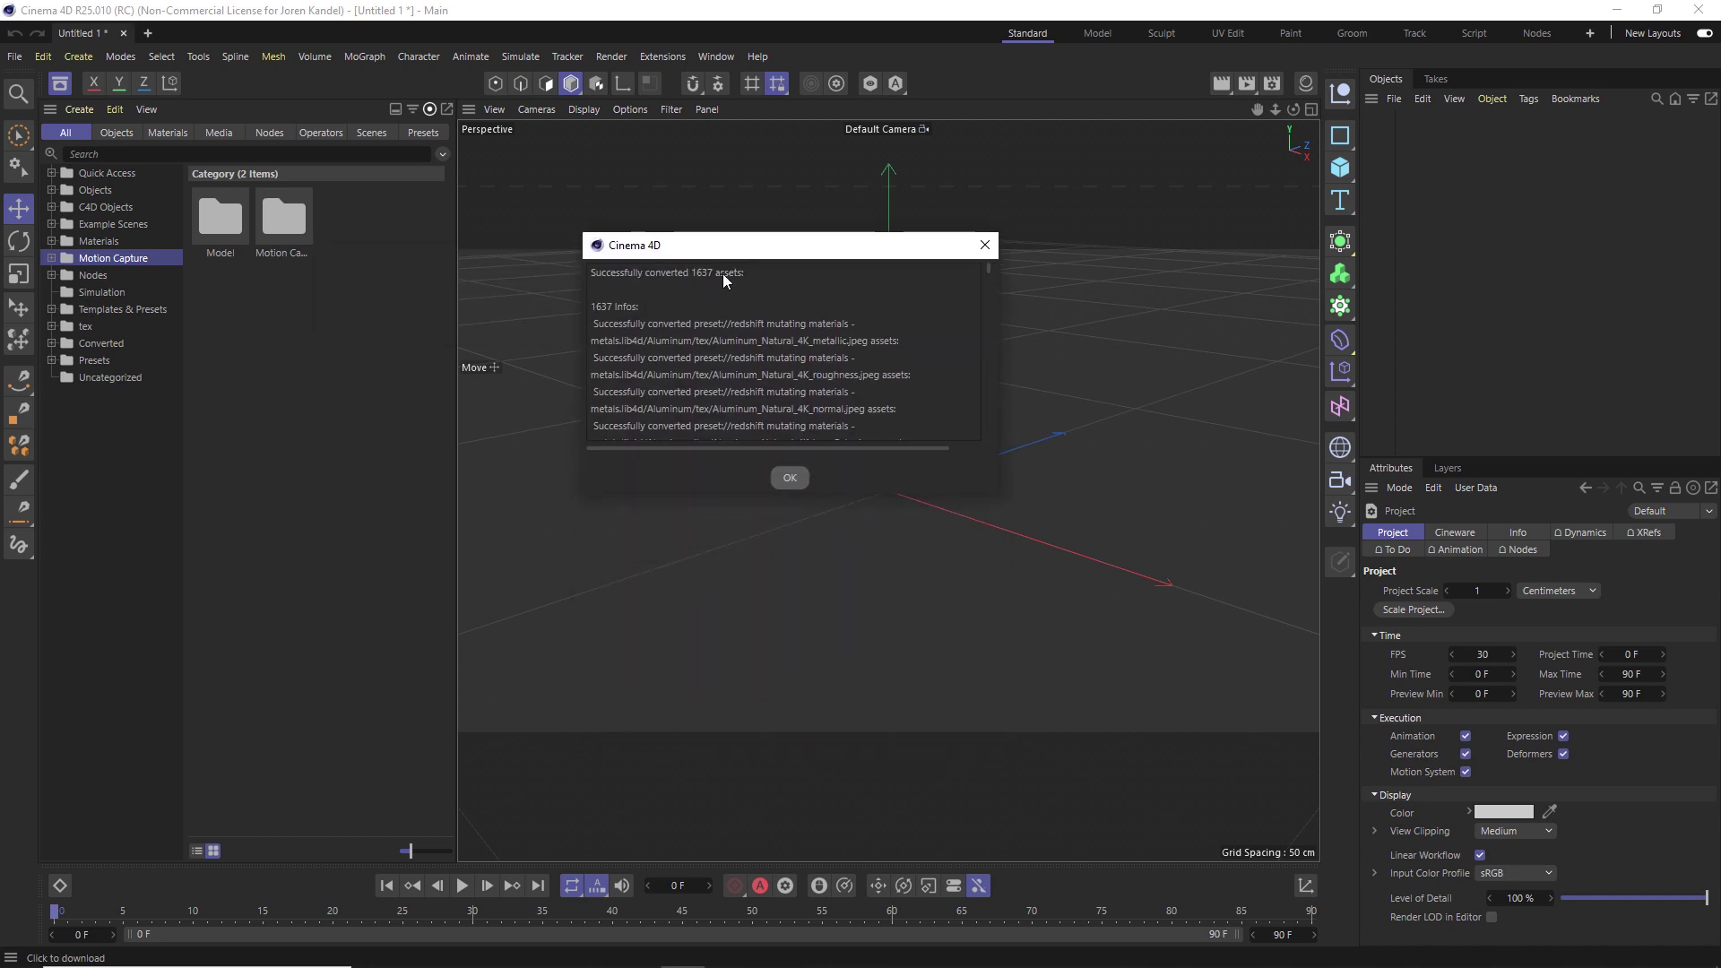
scroll(989, 268, down, 15)
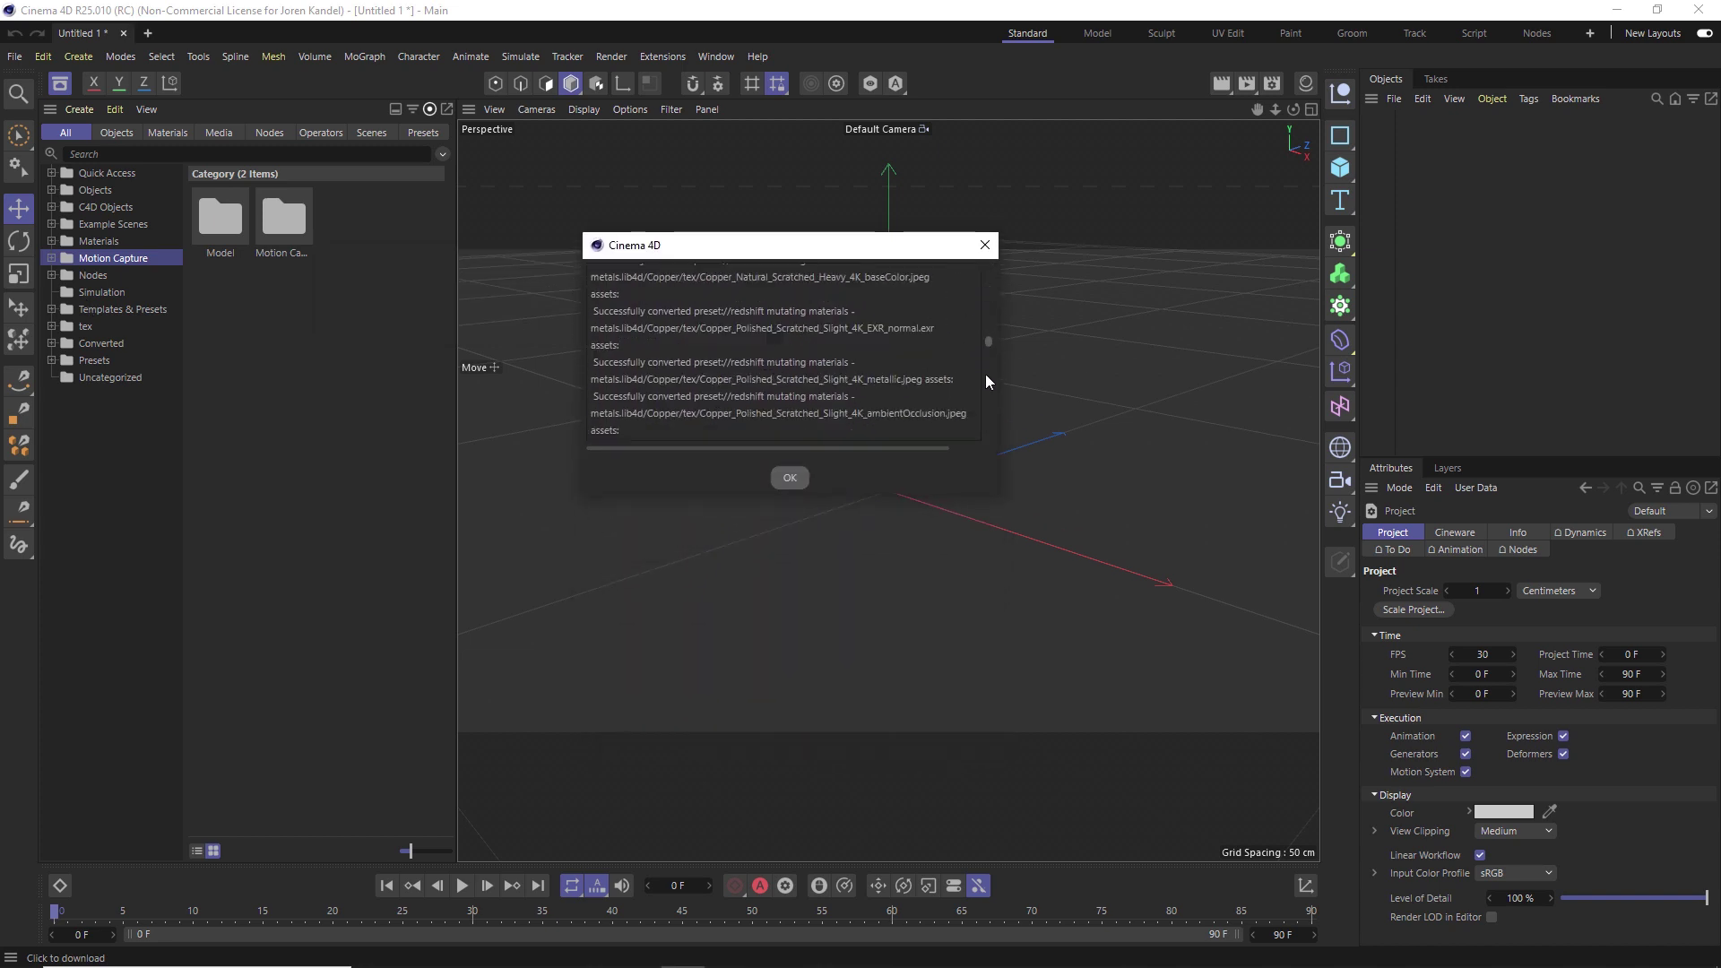
scroll(995, 267, down, 3)
click(784, 479)
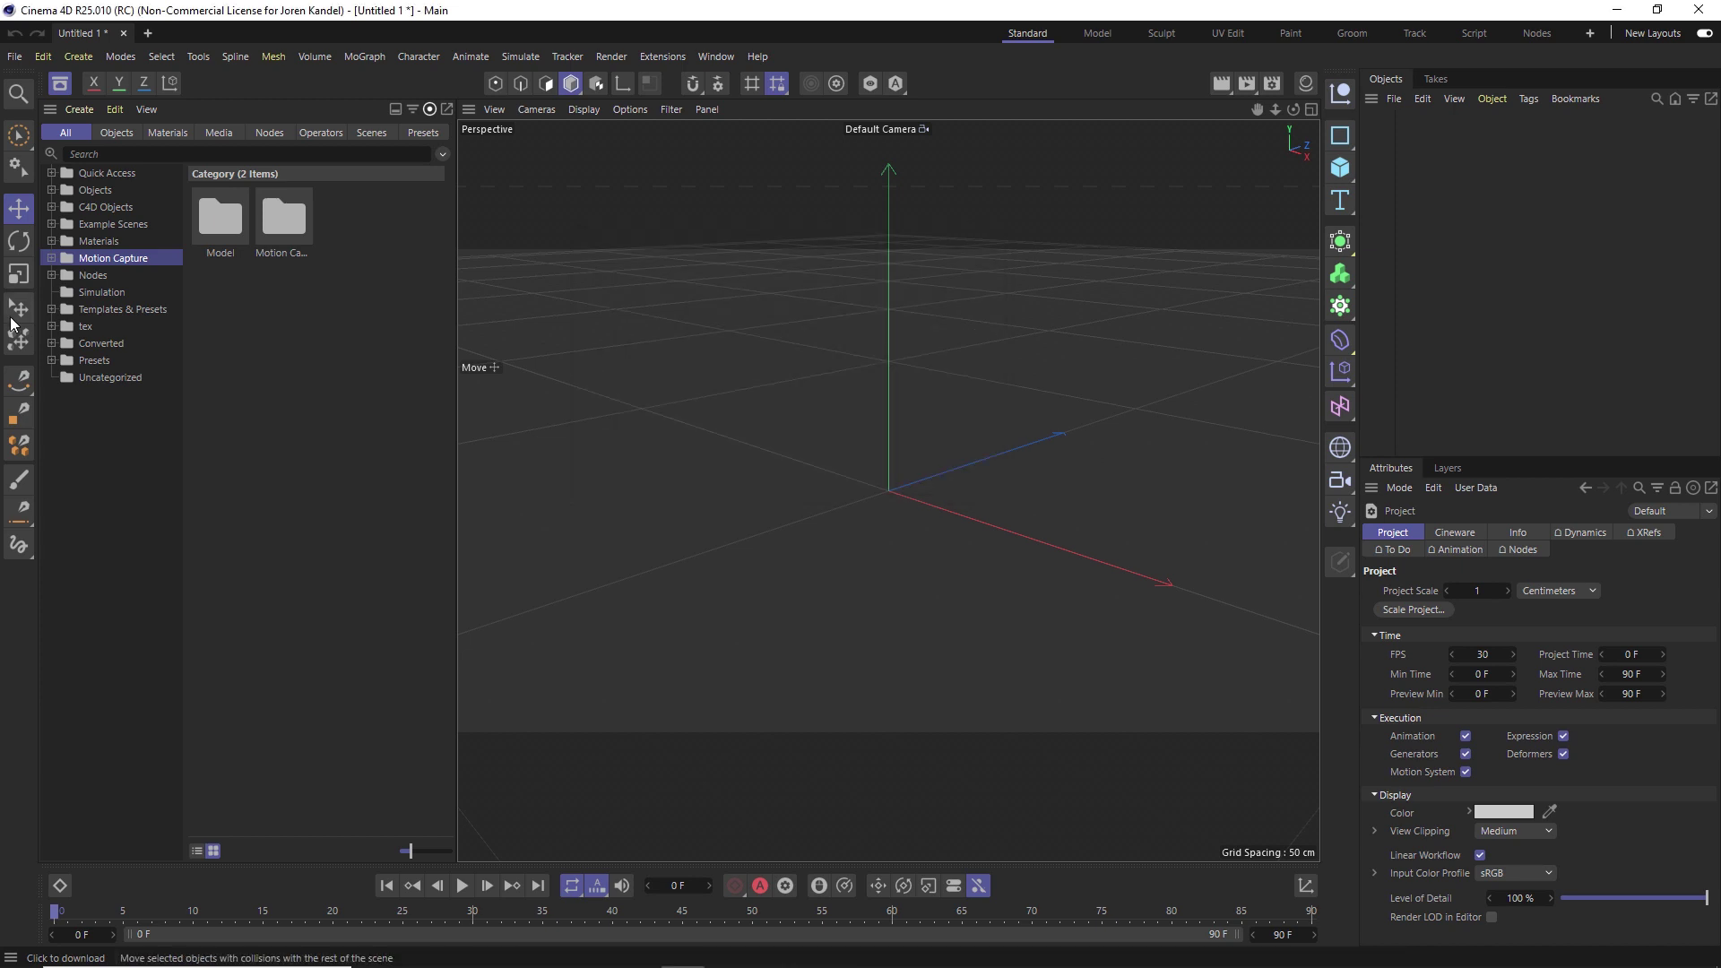
Step: Examine the imported Redshift Mutating Materials library under Converted, going through its metal folders from Aluminum to Steel
click(105, 346)
click(51, 343)
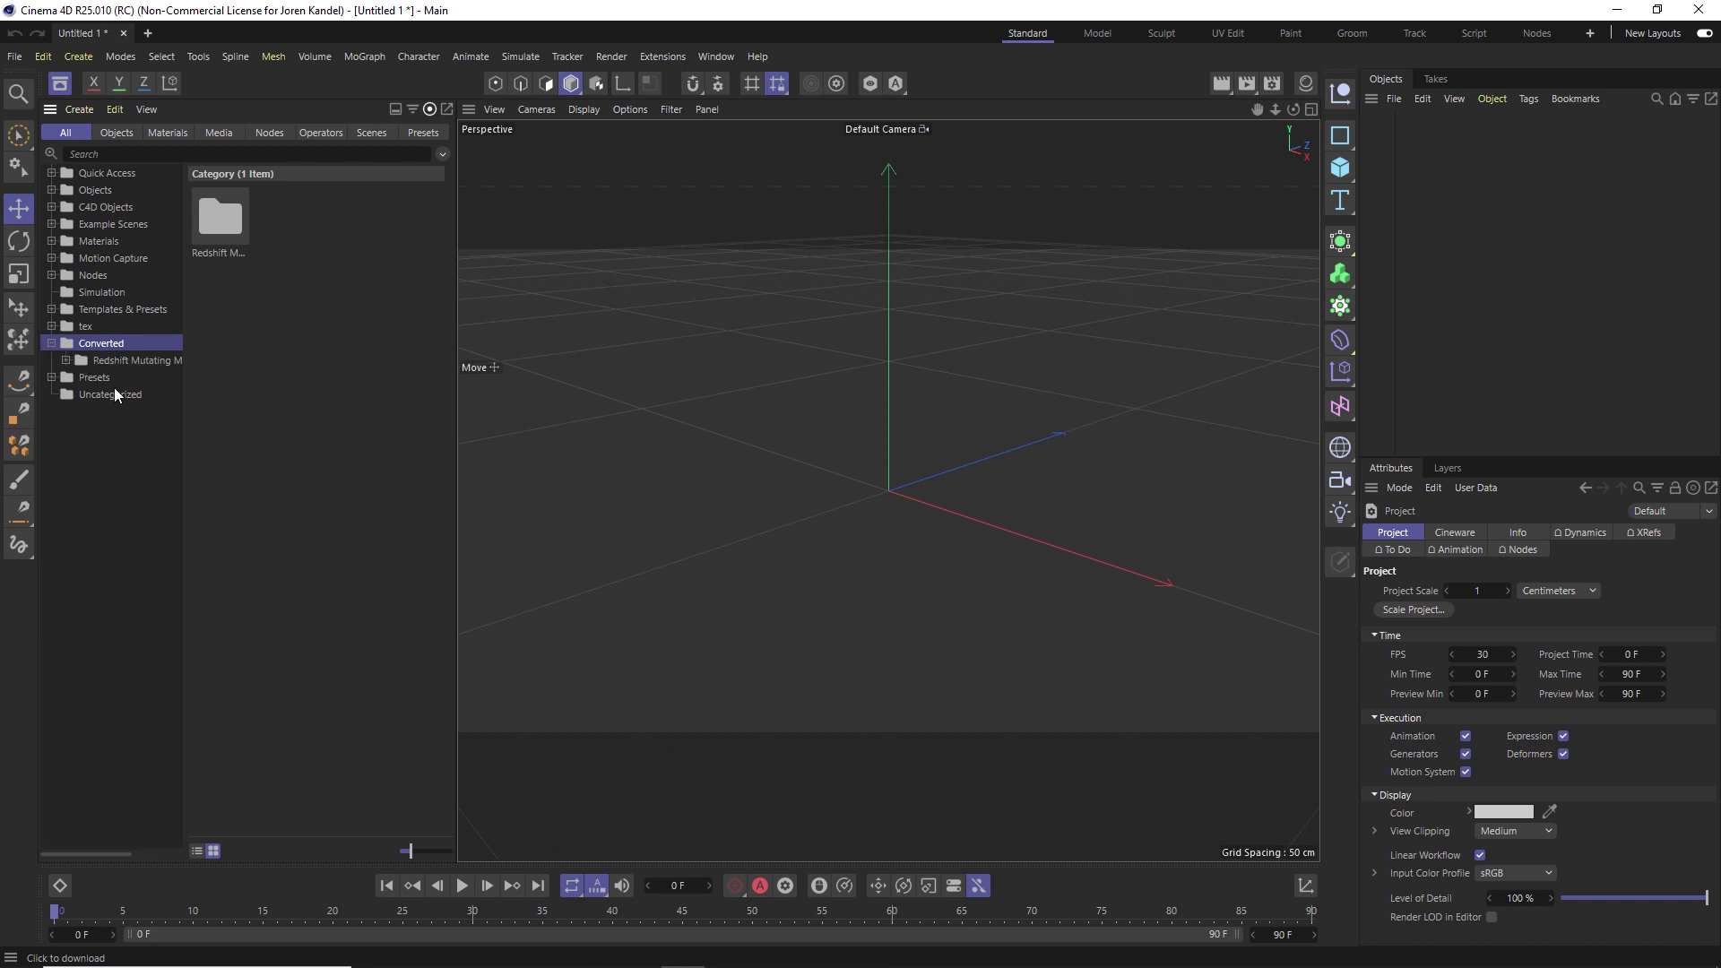
click(135, 360)
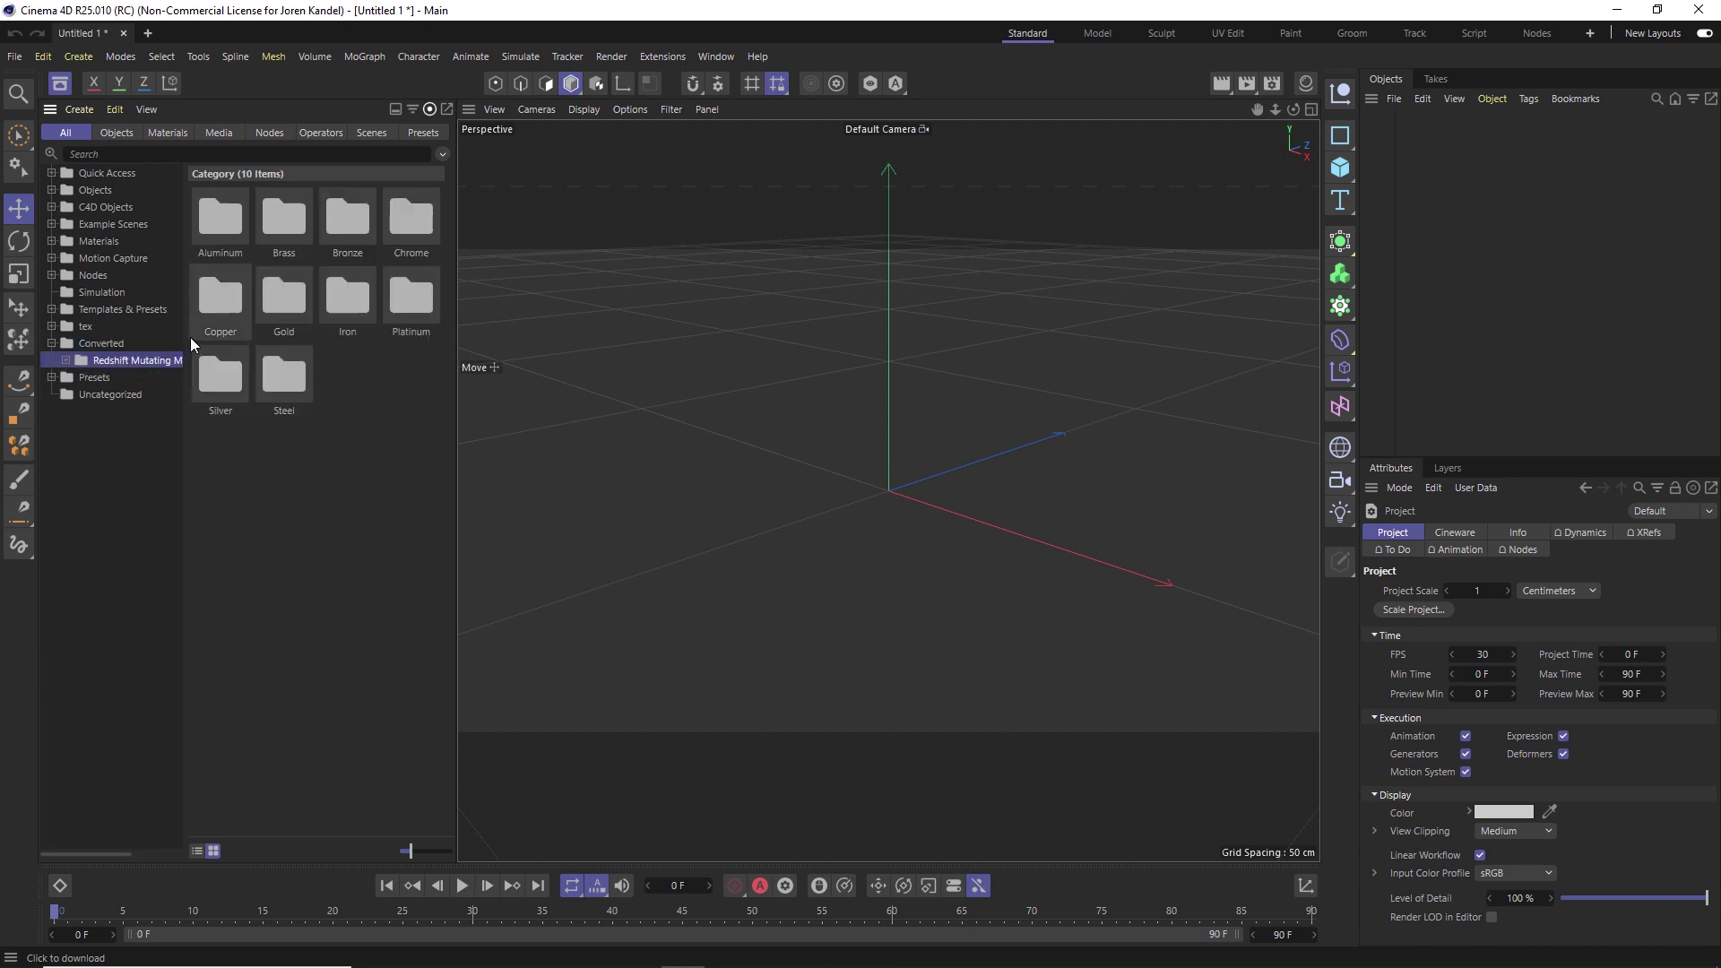
click(65, 359)
click(115, 395)
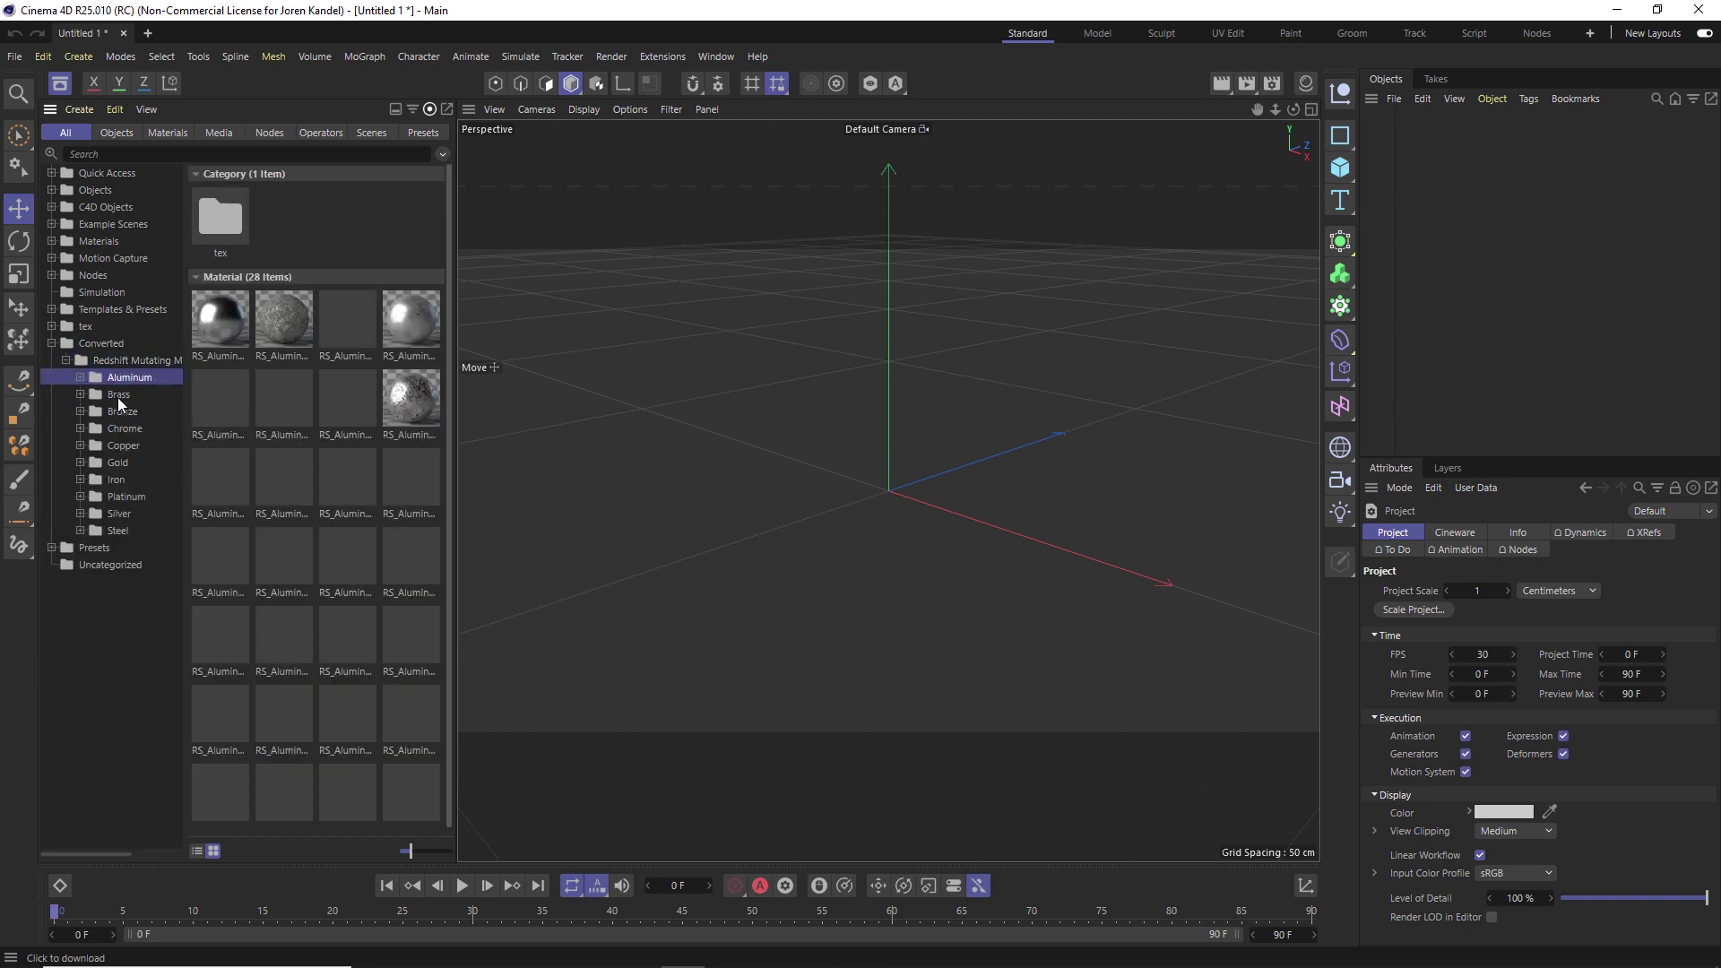
click(129, 414)
click(123, 428)
click(118, 444)
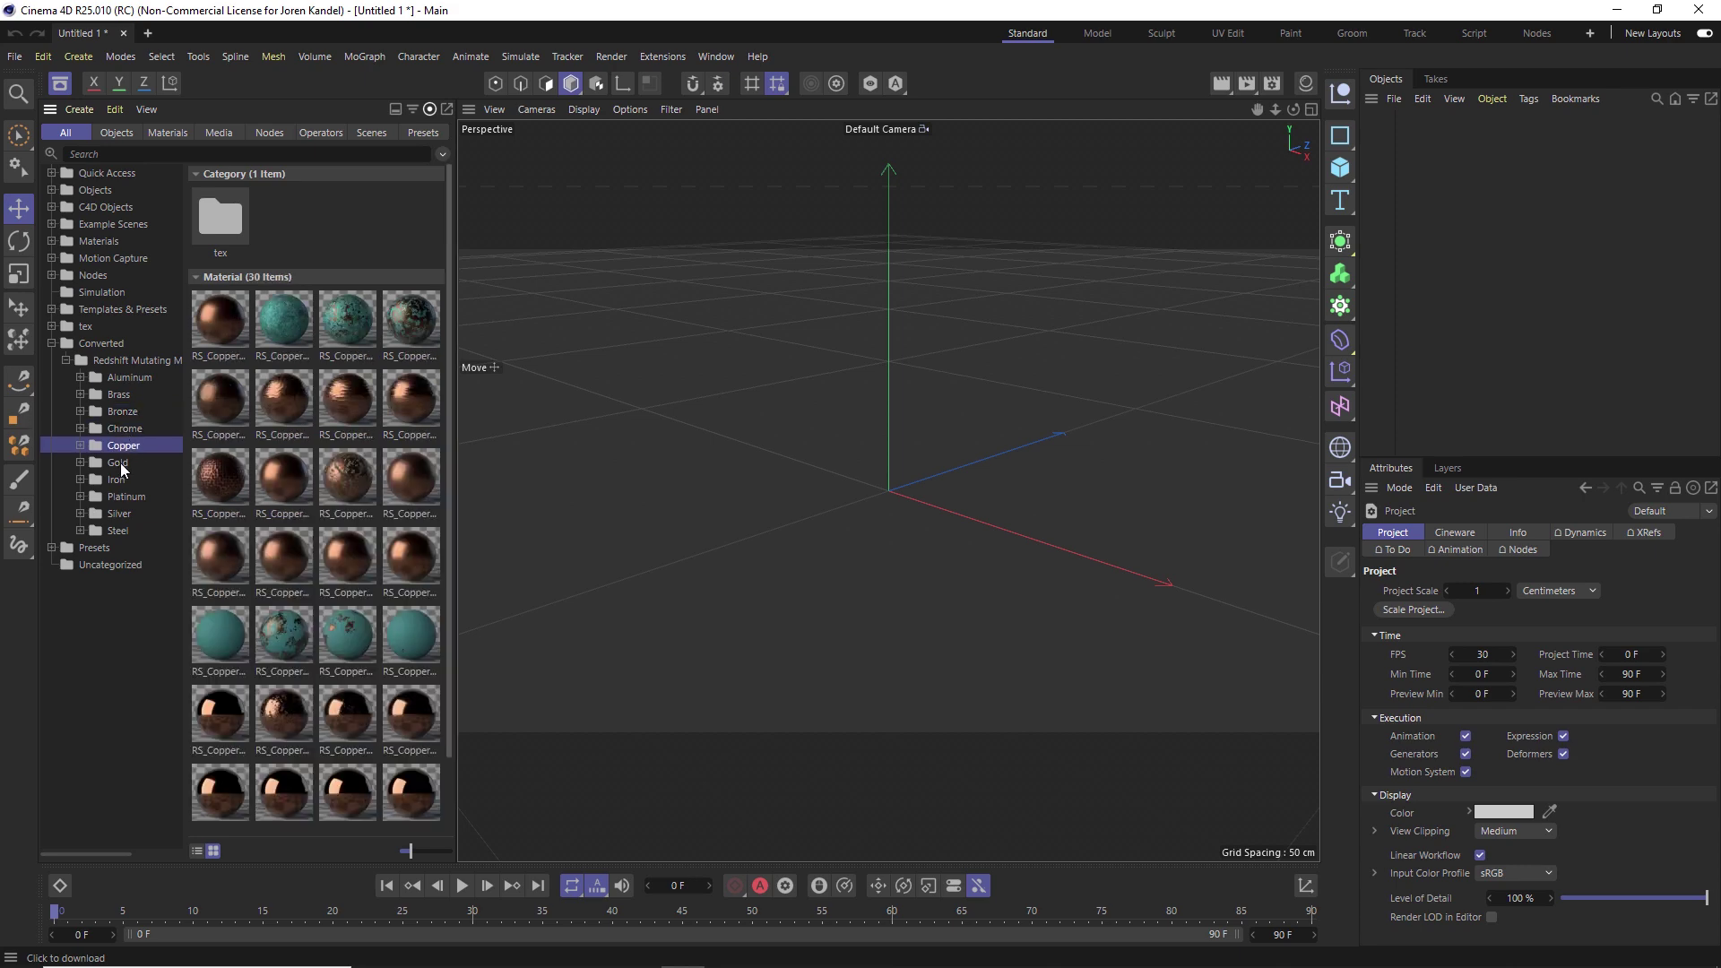
click(117, 479)
click(121, 513)
click(121, 529)
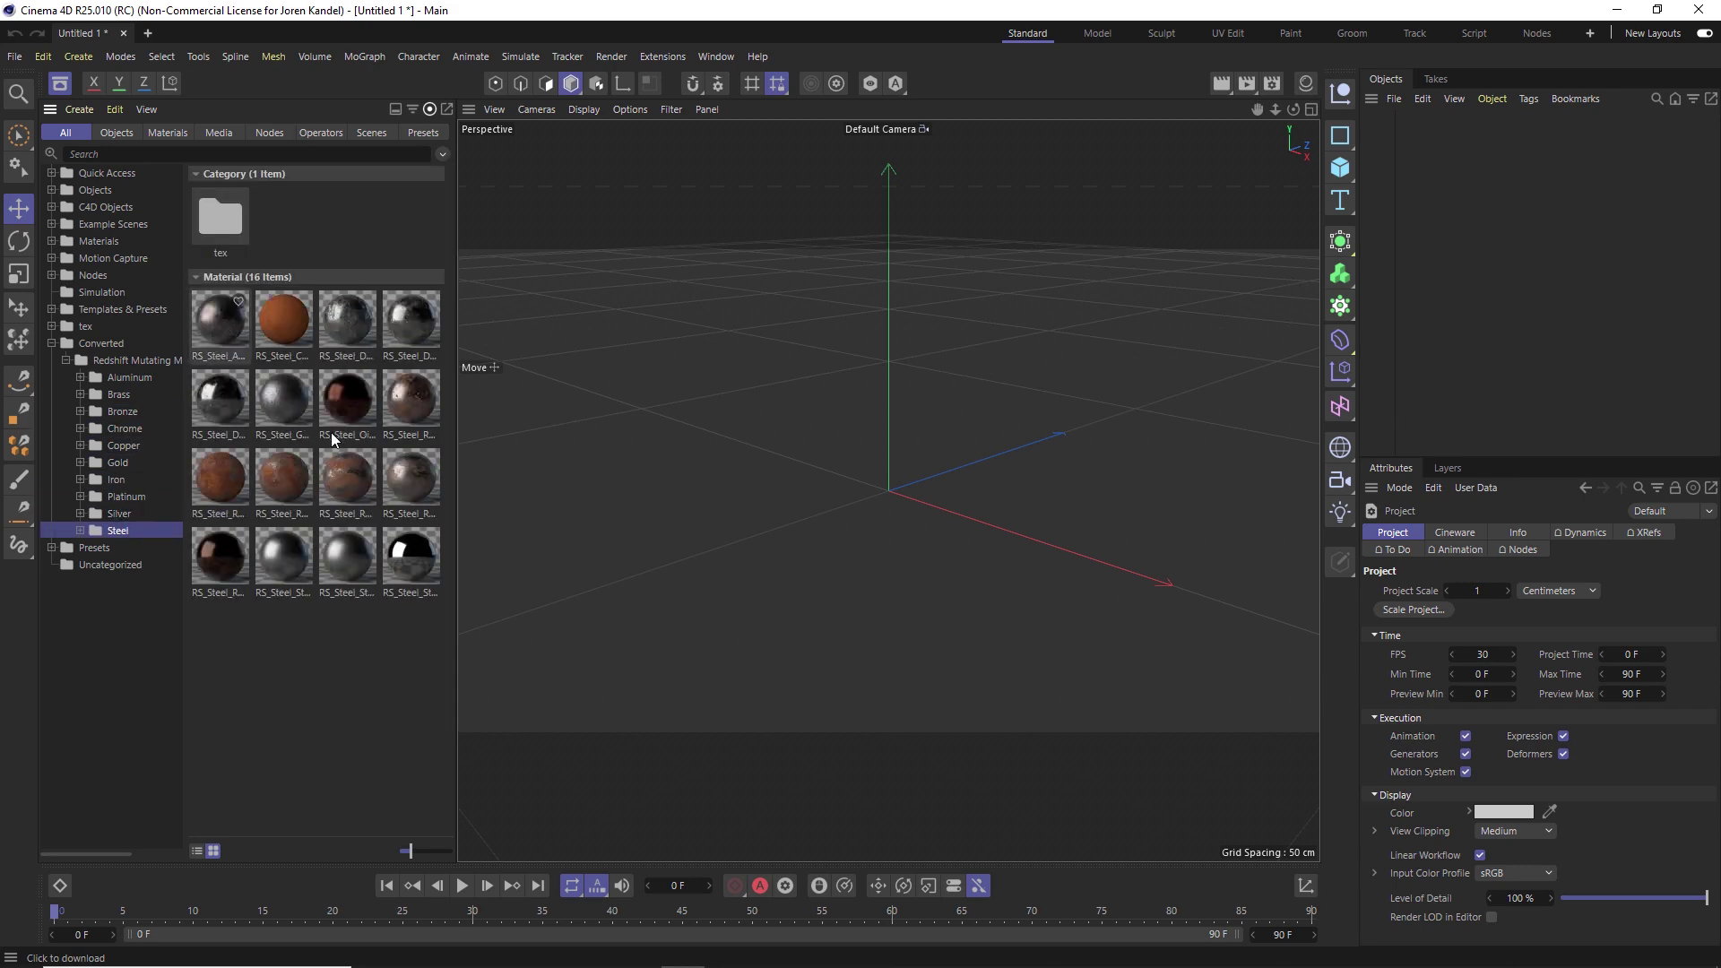
Step: Move the Redshift Mutating Materials category out of Converted to the top level of the asset tree
click(66, 360)
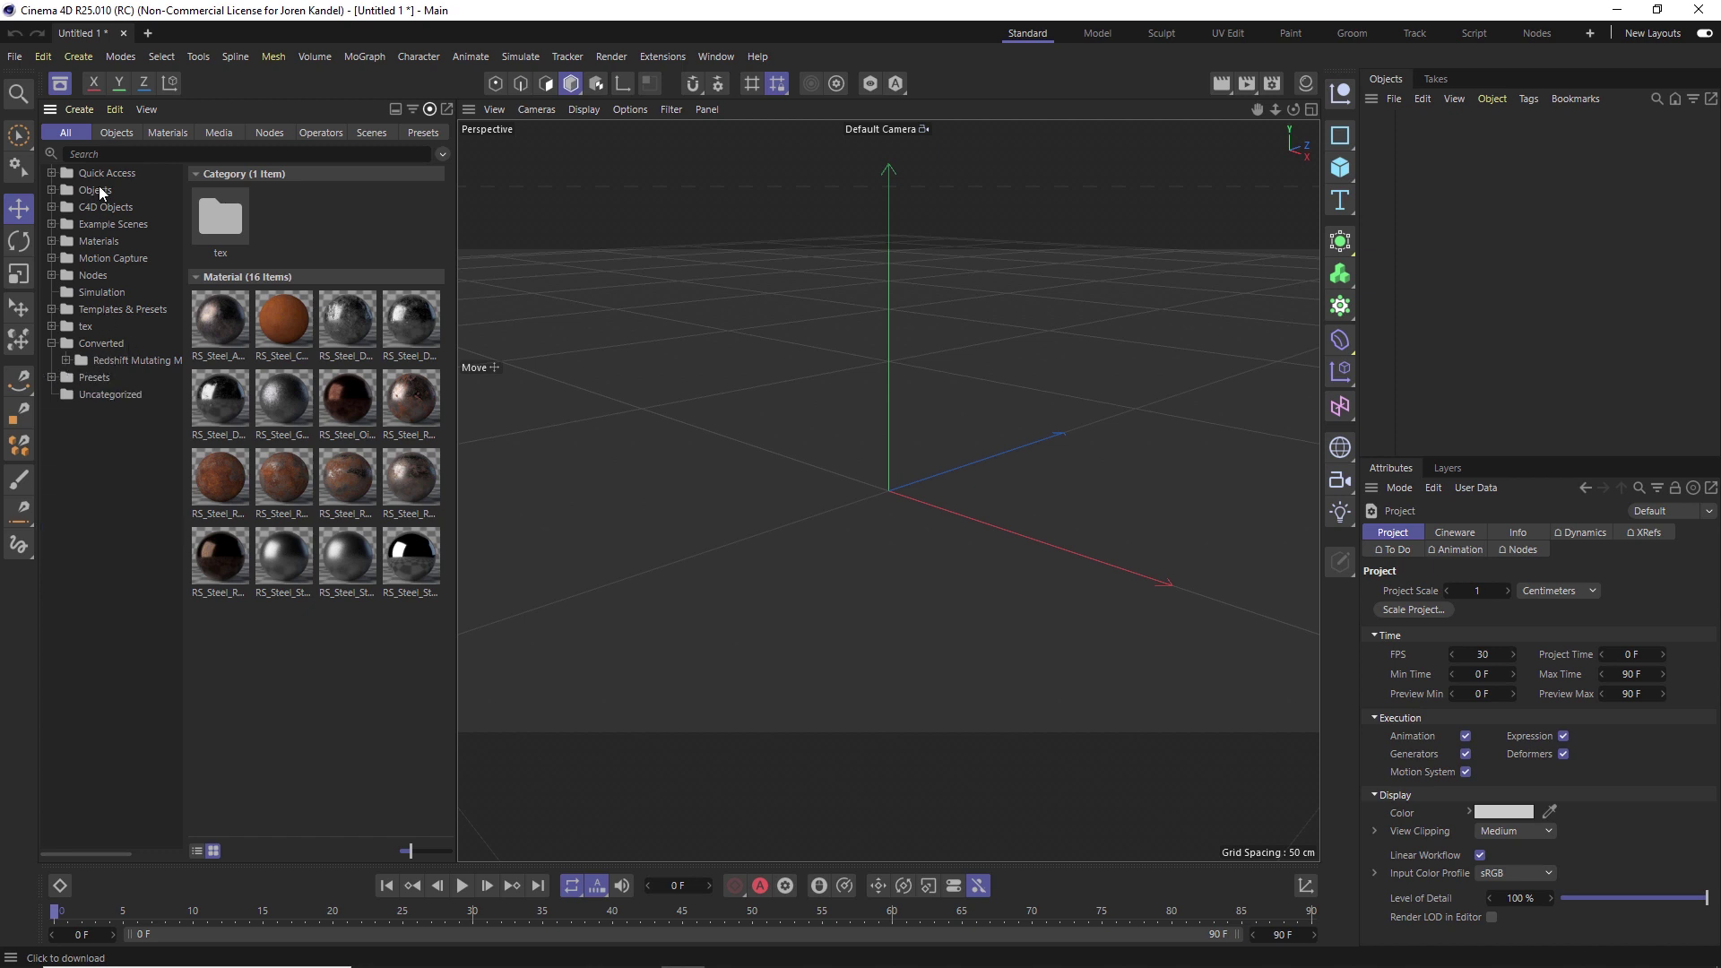
click(109, 362)
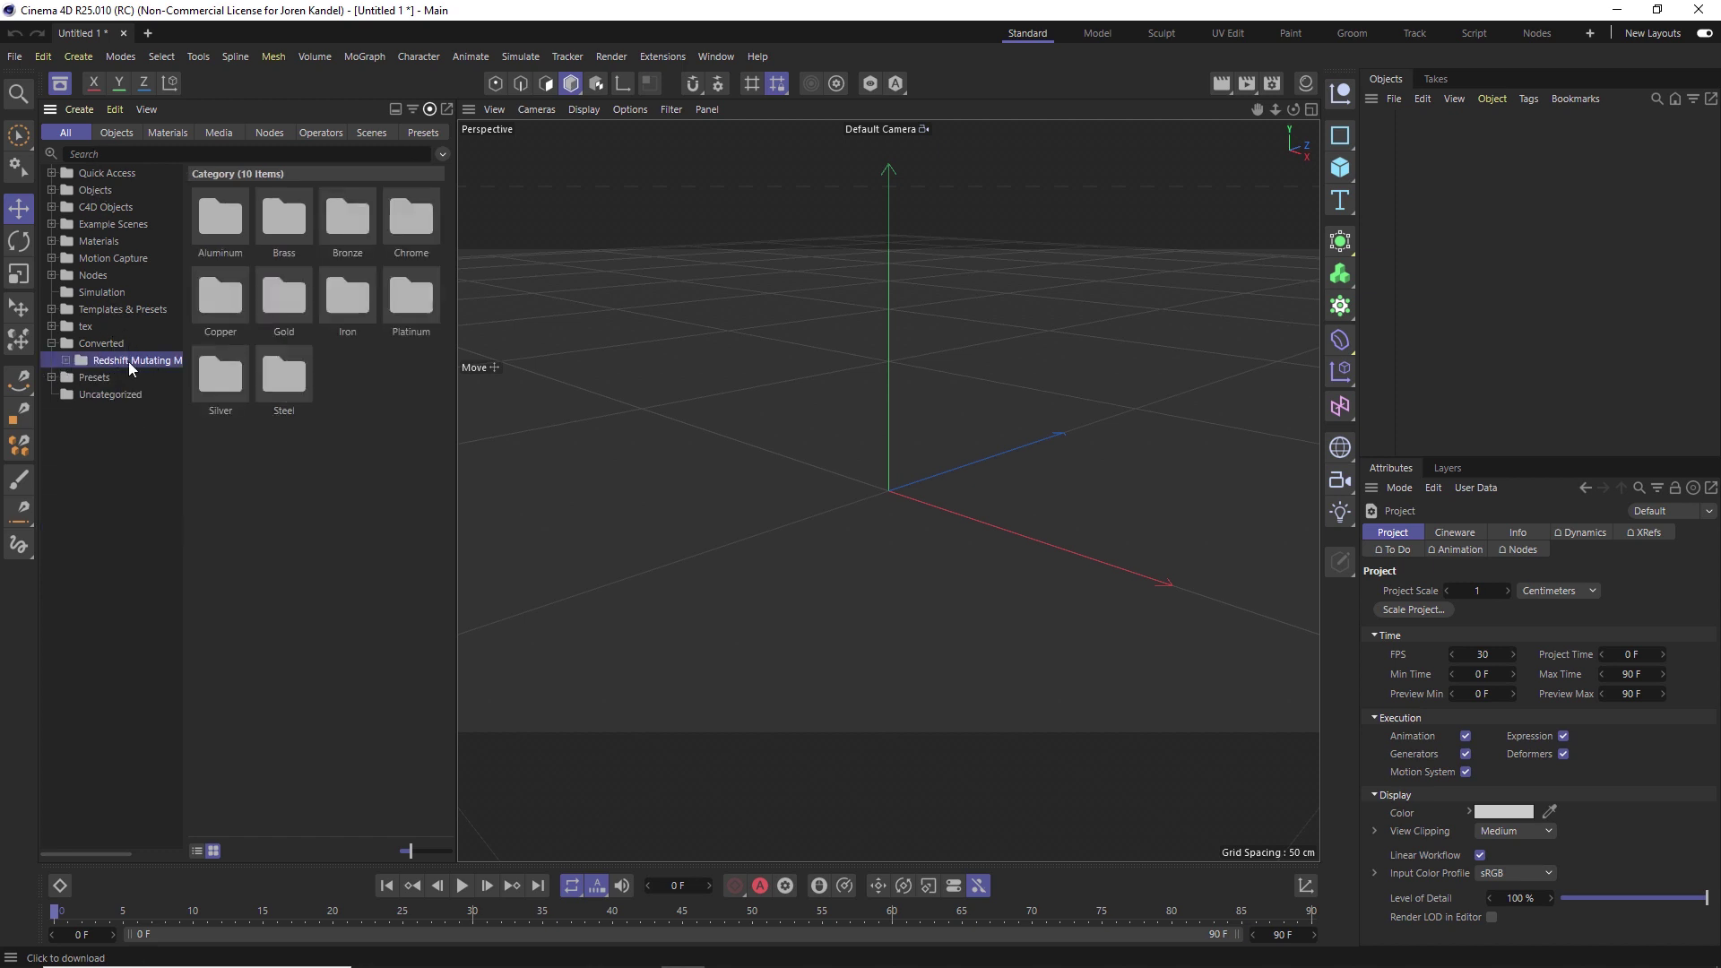
drag(110, 392, 118, 354)
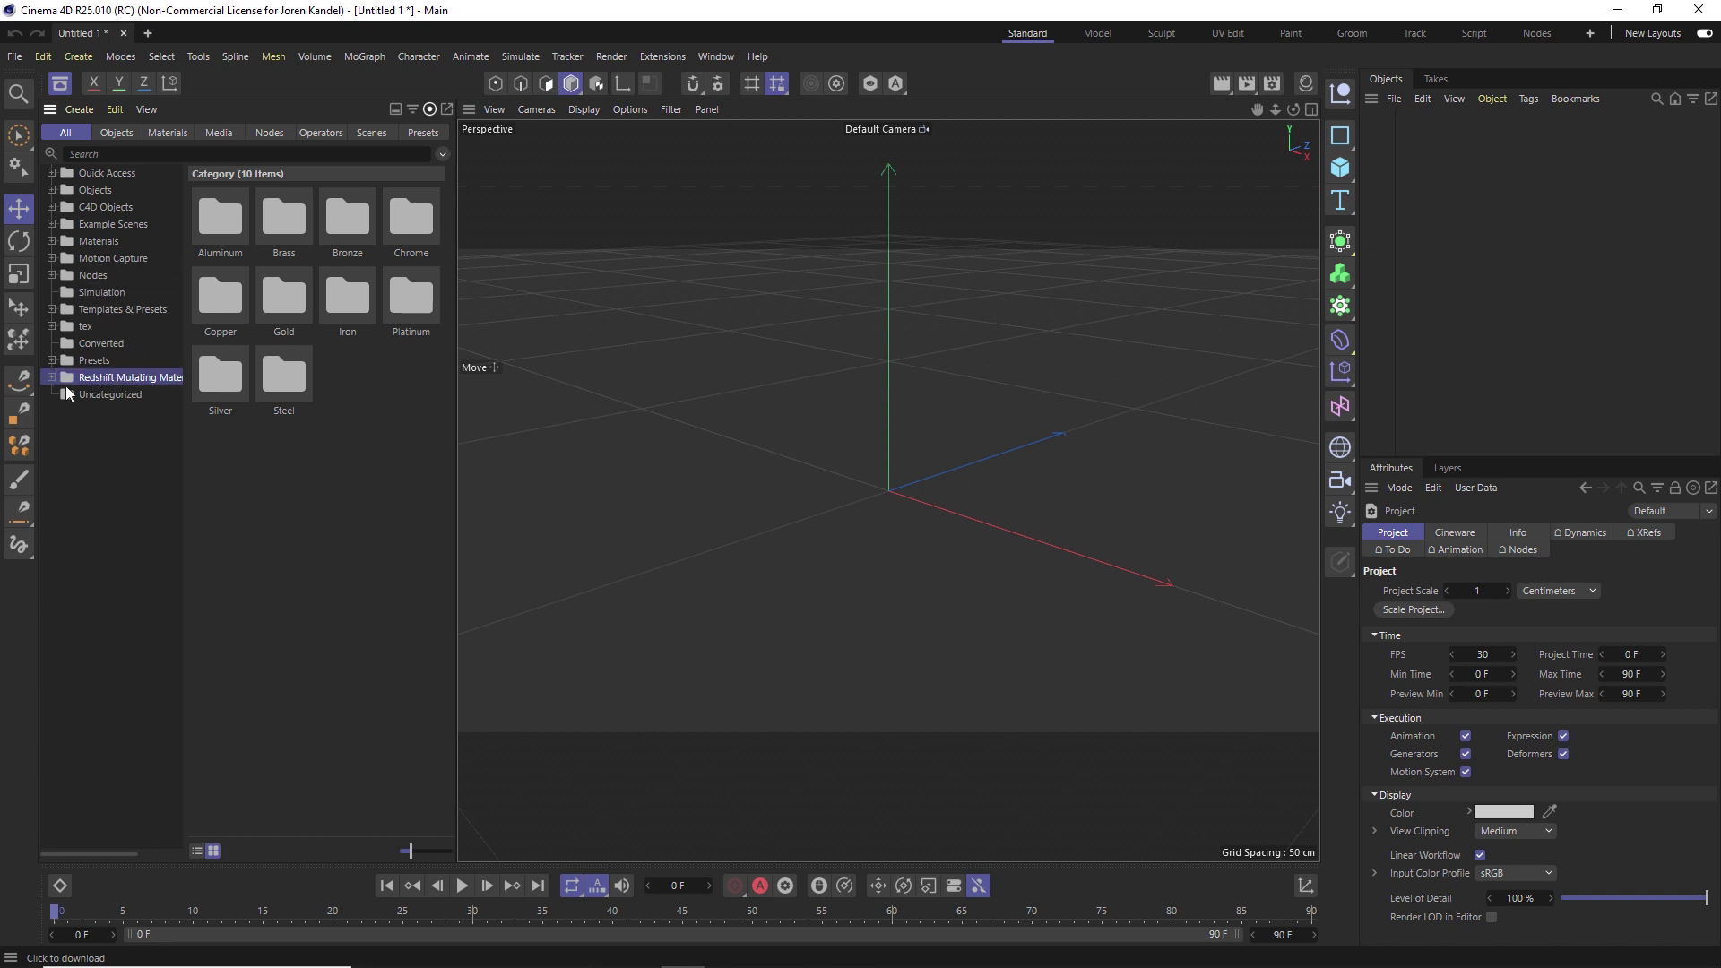
click(79, 110)
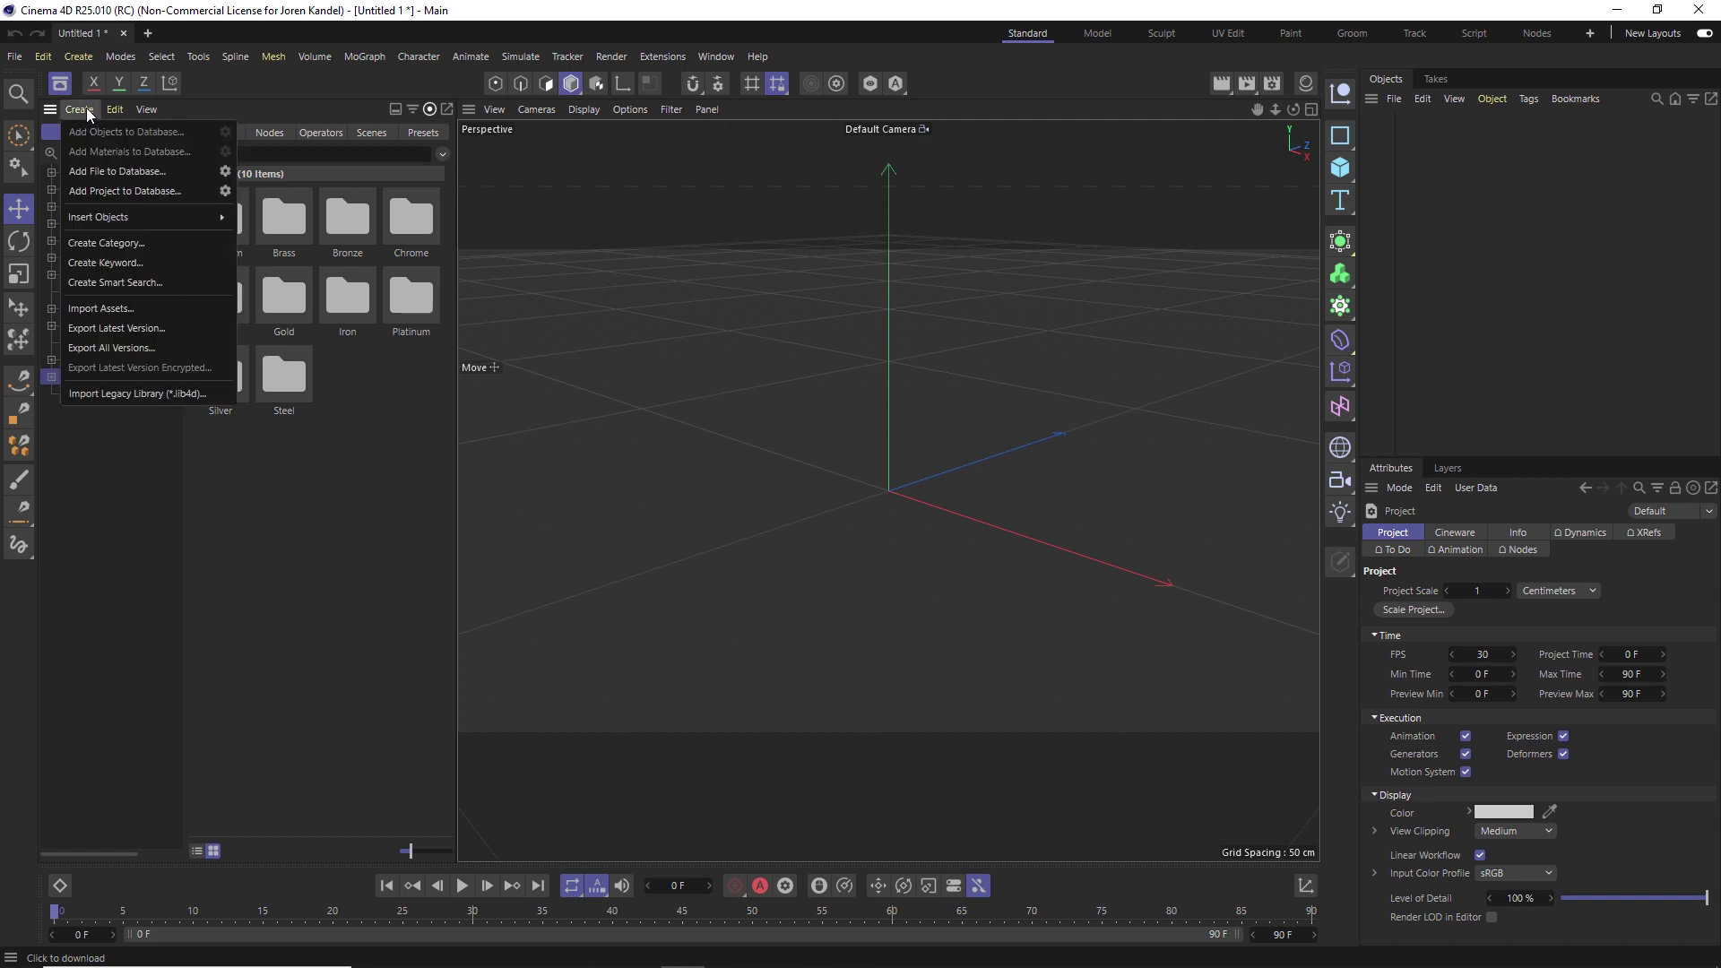
click(87, 107)
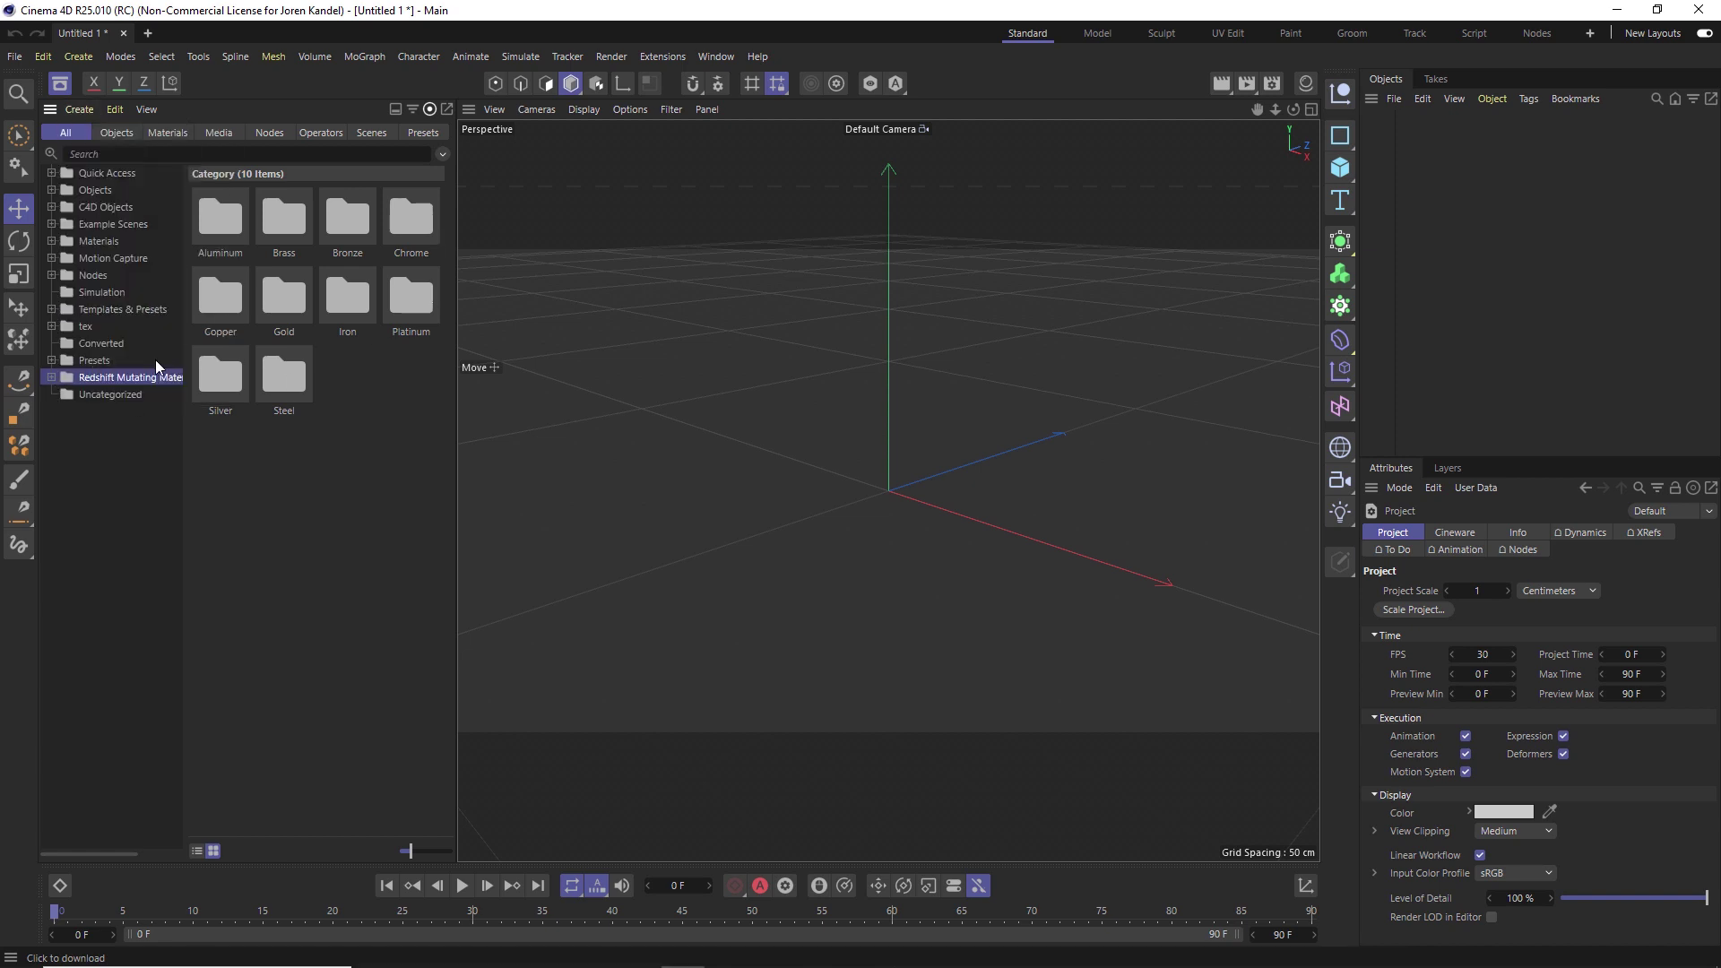